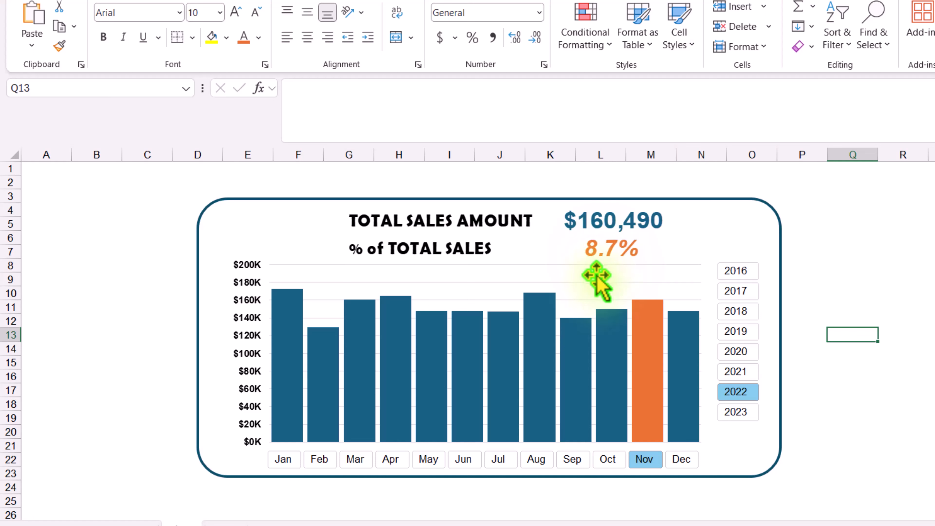
- Filter the finished sales dashboard to highlight Jan, Apr, Jul and Oct together in the month slicer
{"action": "mouse_move", "coordinate": [443, 370]}
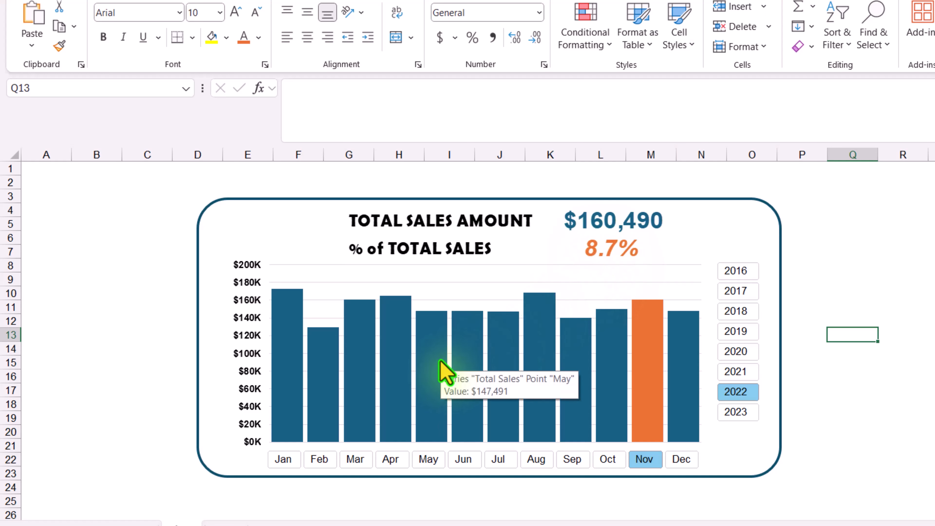
{"action": "left_click", "coordinate": [287, 460]}
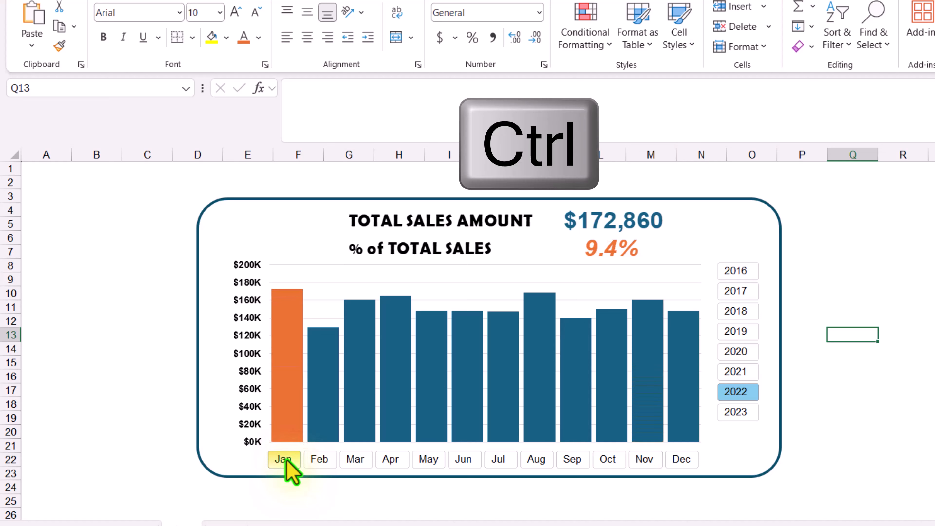
{"action": "left_click", "coordinate": [391, 460], "text": "ctrl"}
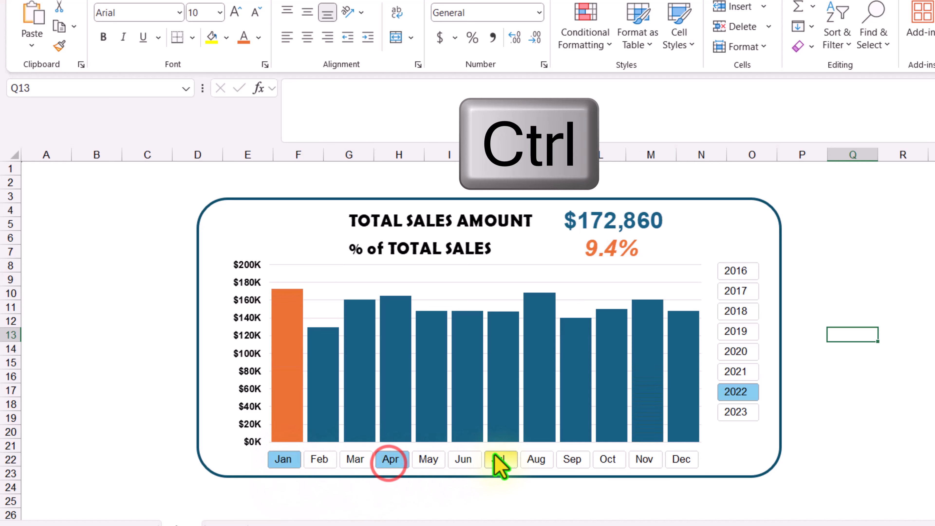
{"action": "left_click", "coordinate": [499, 460], "text": "ctrl"}
{"action": "left_click", "coordinate": [621, 457], "text": "ctrl"}
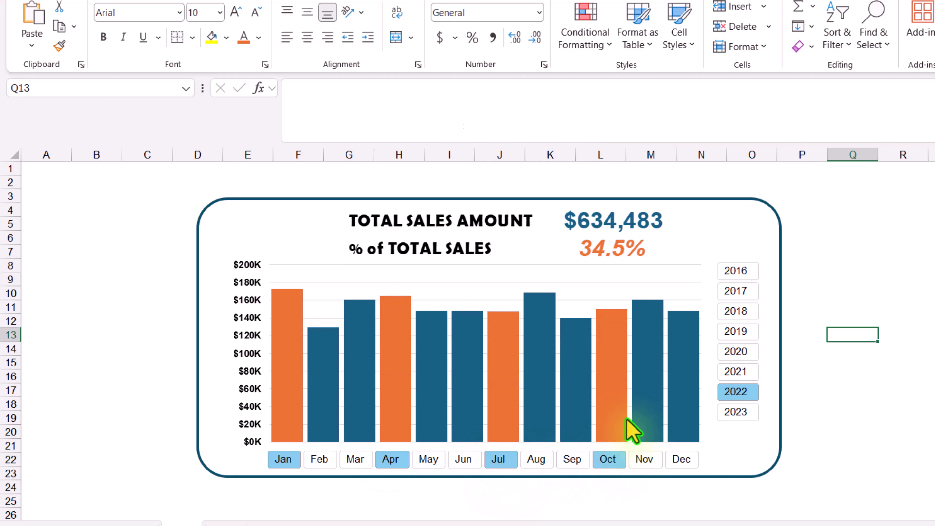
- Compare the highlighted months across years by filtering the dashboard to 2020, 2019, 2018, 2019 and finally 2020
{"action": "mouse_move", "coordinate": [630, 357]}
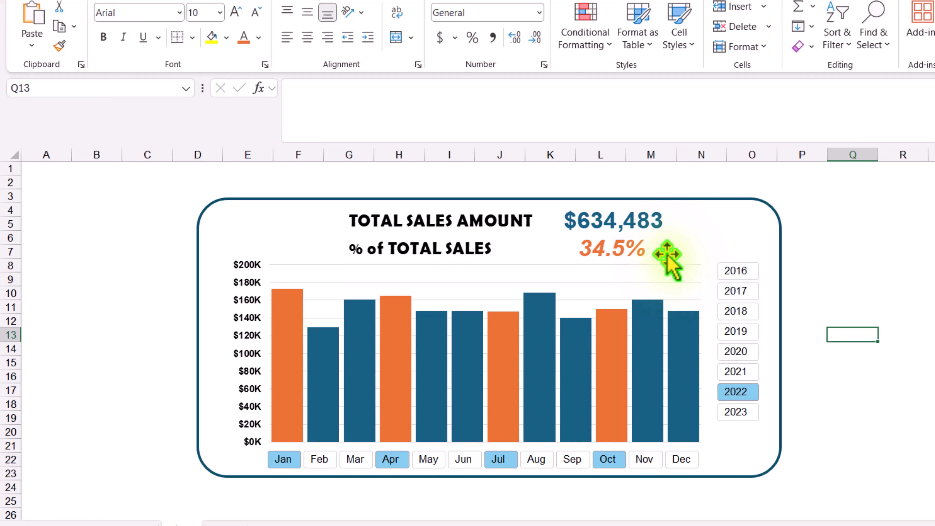
{"action": "left_click", "coordinate": [744, 354]}
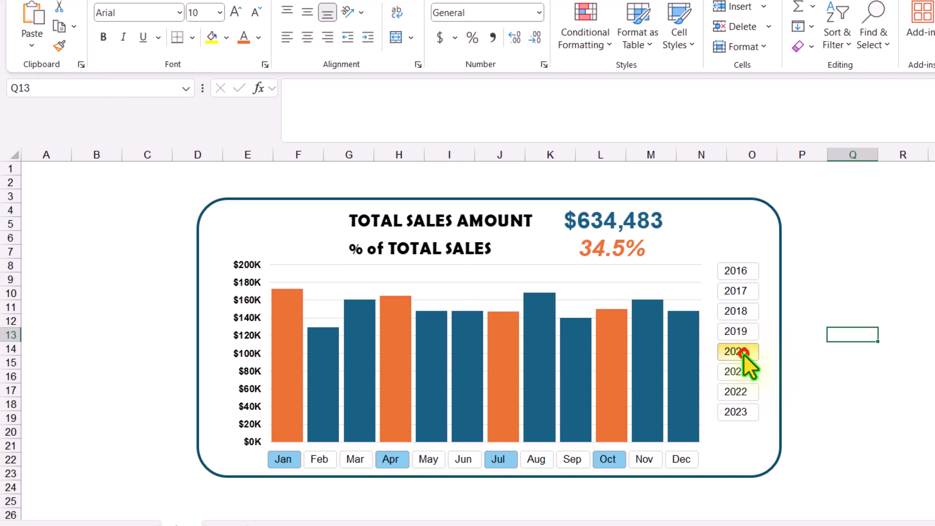
{"action": "left_click", "coordinate": [741, 332]}
{"action": "left_click", "coordinate": [741, 313]}
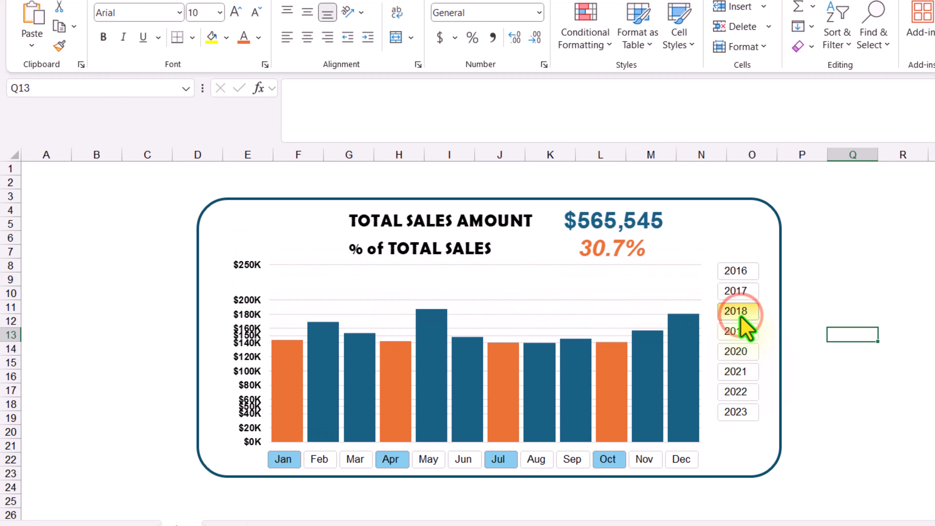
{"action": "left_click", "coordinate": [728, 333]}
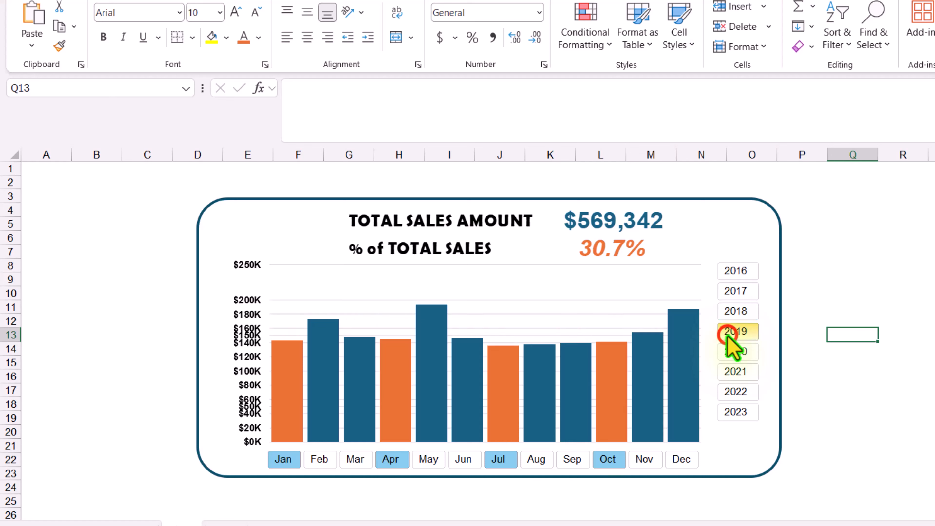
{"action": "left_click", "coordinate": [735, 352]}
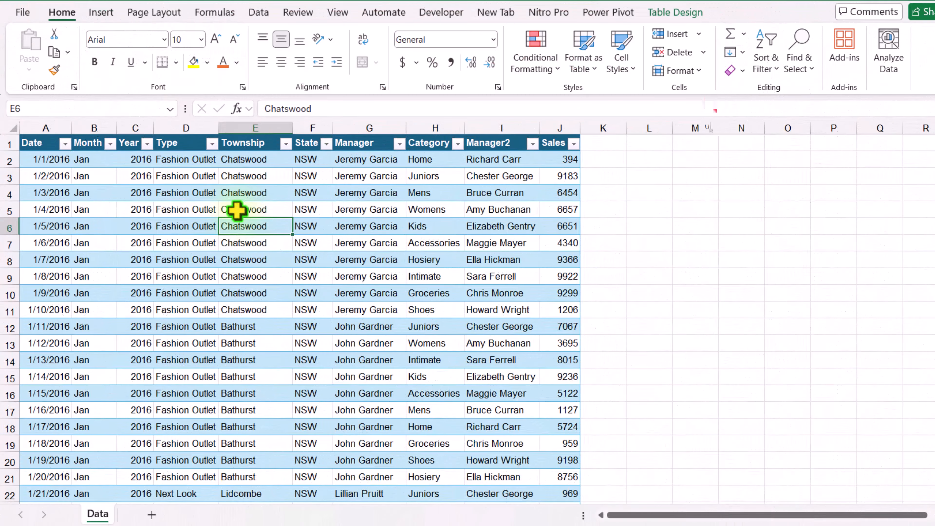
- Create a PivotTable from the data table Table14 on a new worksheet
{"action": "left_click", "coordinate": [102, 11]}
{"action": "left_click", "coordinate": [36, 68]}
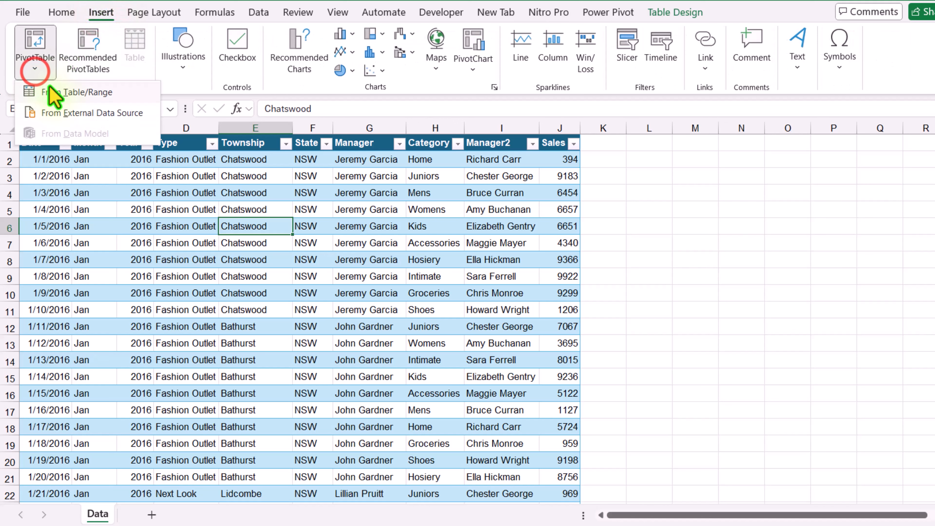
{"action": "left_click", "coordinate": [57, 93]}
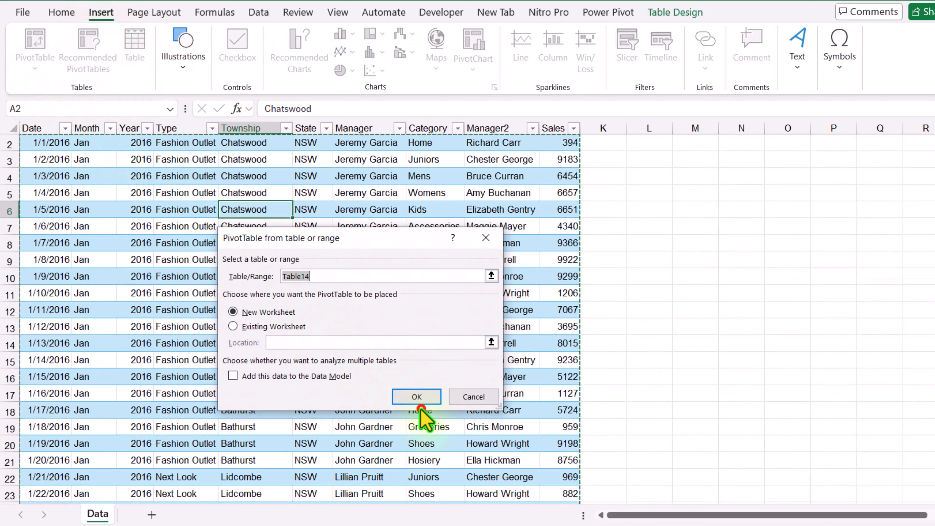
{"action": "left_click", "coordinate": [415, 395]}
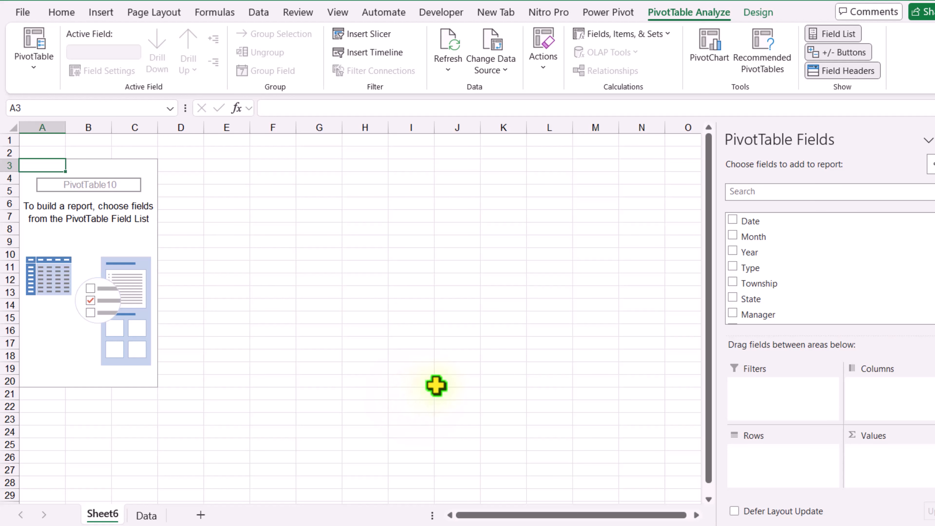
- Lay out the PivotTable with Month as rows and the sum of Sales as values
{"action": "left_click_drag", "start_coordinate": [754, 236], "coordinate": [814, 493]}
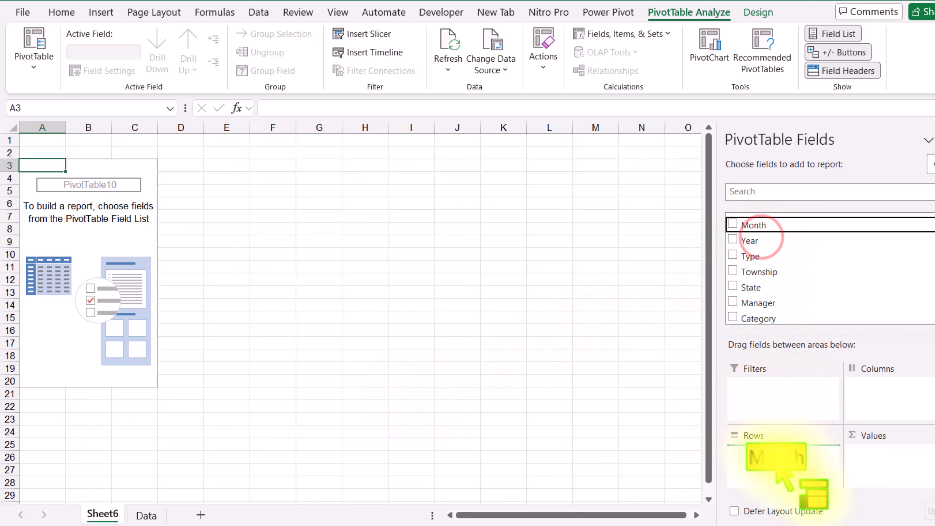
{"action": "scroll", "coordinate": [773, 317], "scroll_direction": "down", "scroll_amount": 1}
{"action": "left_click_drag", "start_coordinate": [772, 300], "coordinate": [902, 475]}
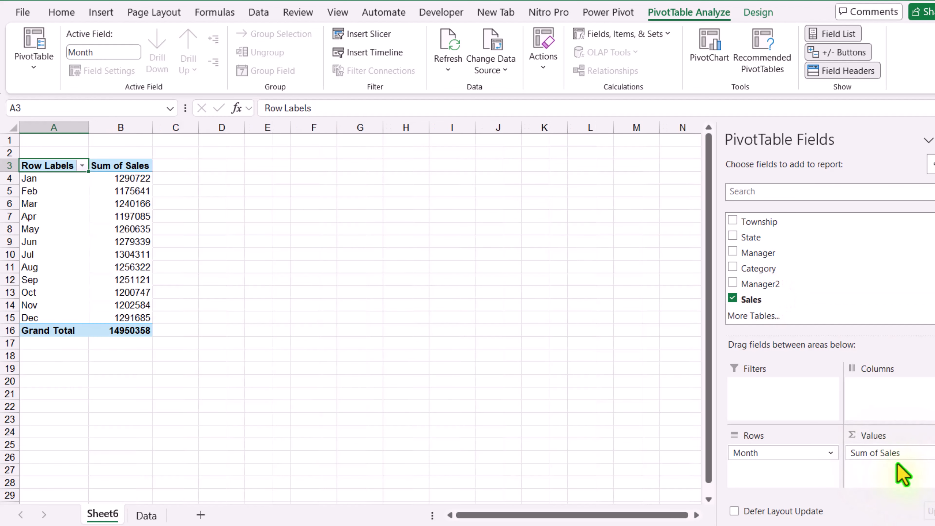
- Turn off the PivotTable's grand totals for rows and columns
{"action": "left_click", "coordinate": [758, 12]}
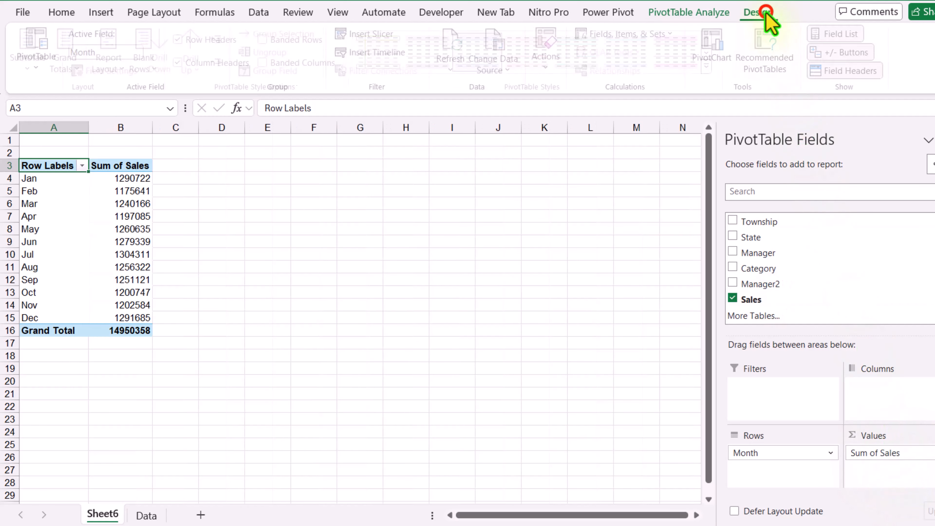
{"action": "left_click", "coordinate": [71, 68]}
{"action": "left_click", "coordinate": [81, 96]}
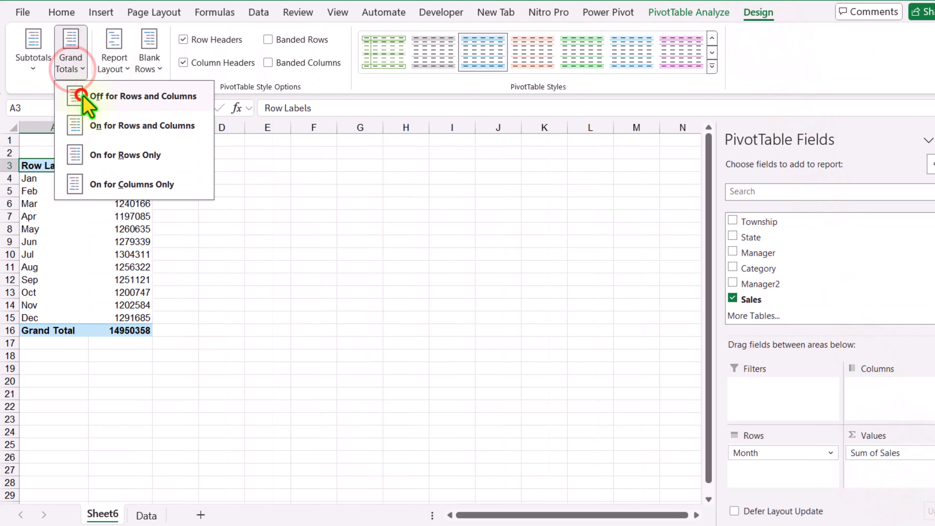
- Copy the whole PivotTable in A3:B15 and paste a duplicate starting at cell A18
{"action": "left_click", "coordinate": [51, 165]}
{"action": "left_click_drag", "start_coordinate": [60, 182], "coordinate": [108, 299]}
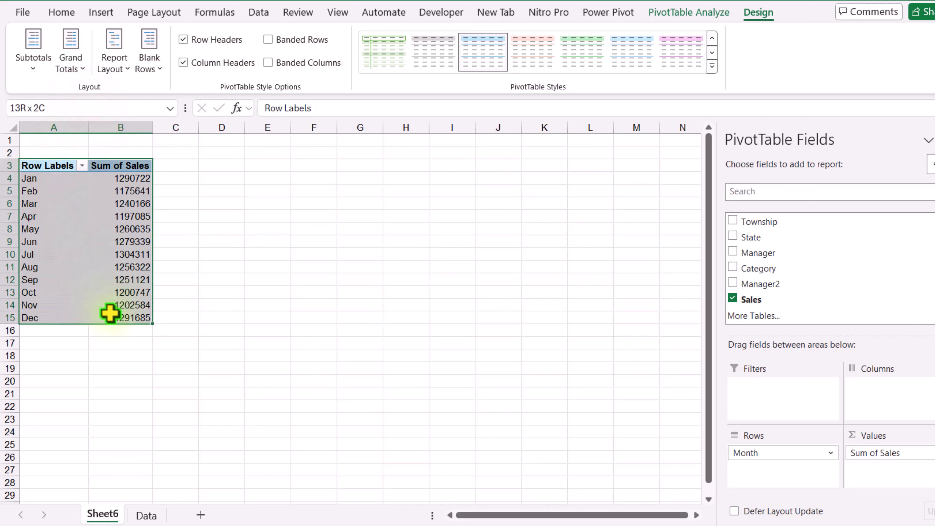
{"action": "left_click", "coordinate": [31, 360]}
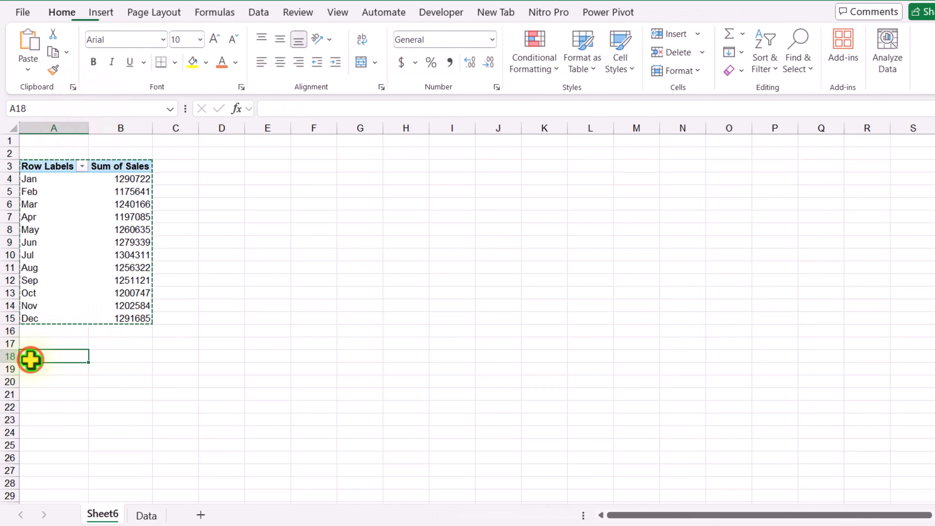
{"action": "key", "text": "ctrl+v"}
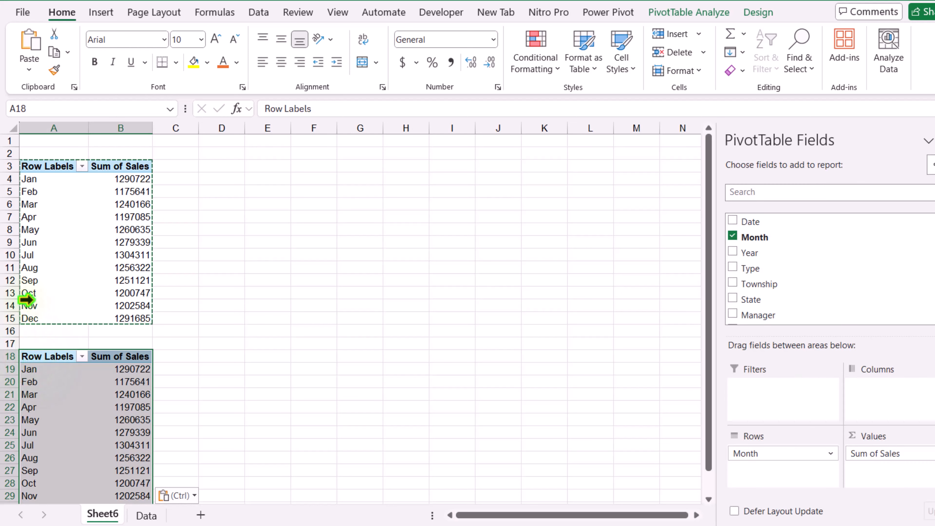
- Rename the original PivotTable that starts at A3 as P1
{"action": "left_click", "coordinate": [37, 192]}
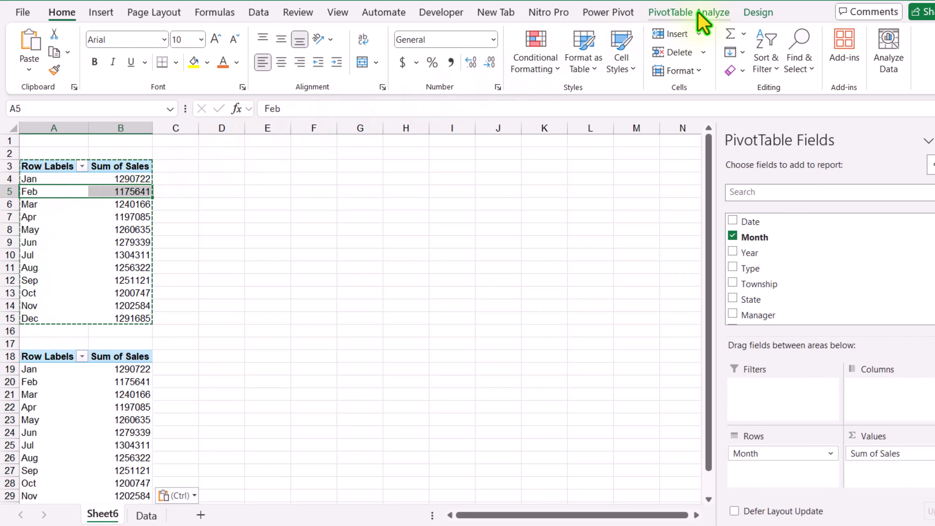
{"action": "left_click", "coordinate": [709, 15]}
{"action": "left_click", "coordinate": [29, 79]}
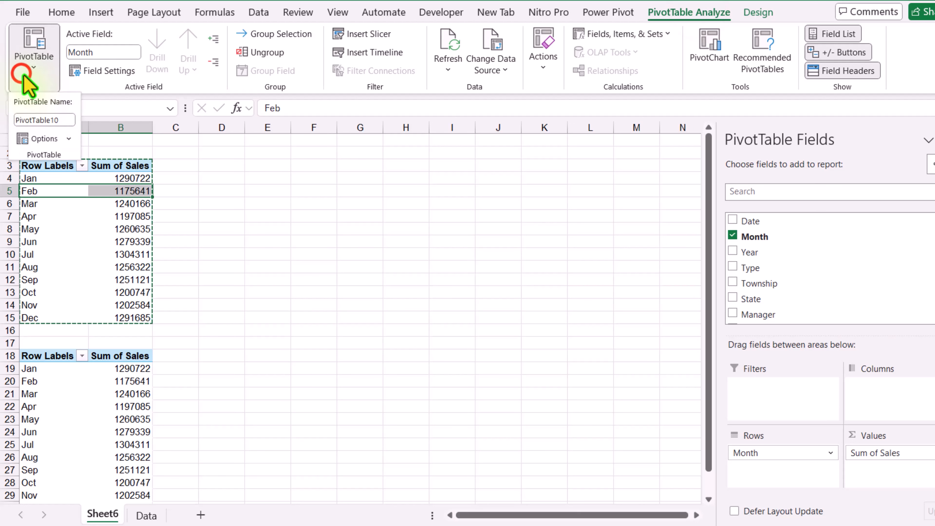
{"action": "left_click", "coordinate": [35, 120]}
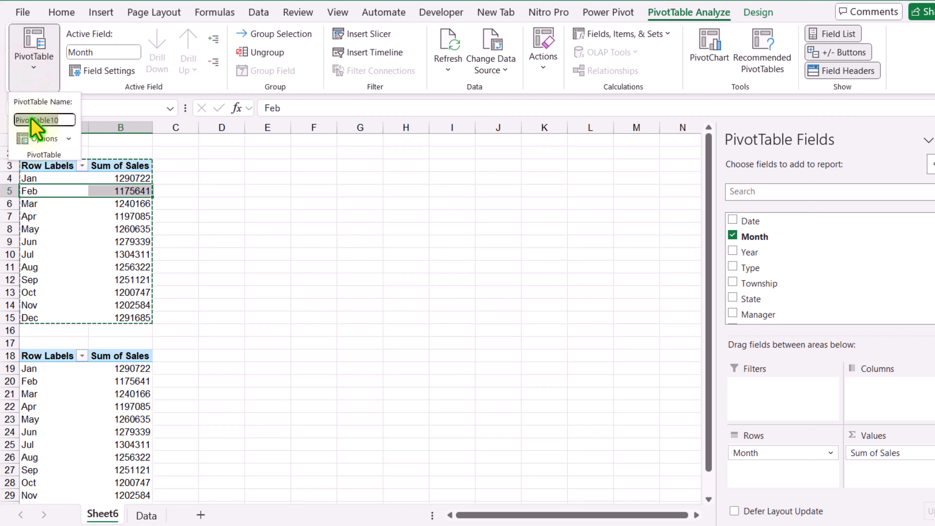
{"action": "key", "text": "Return"}
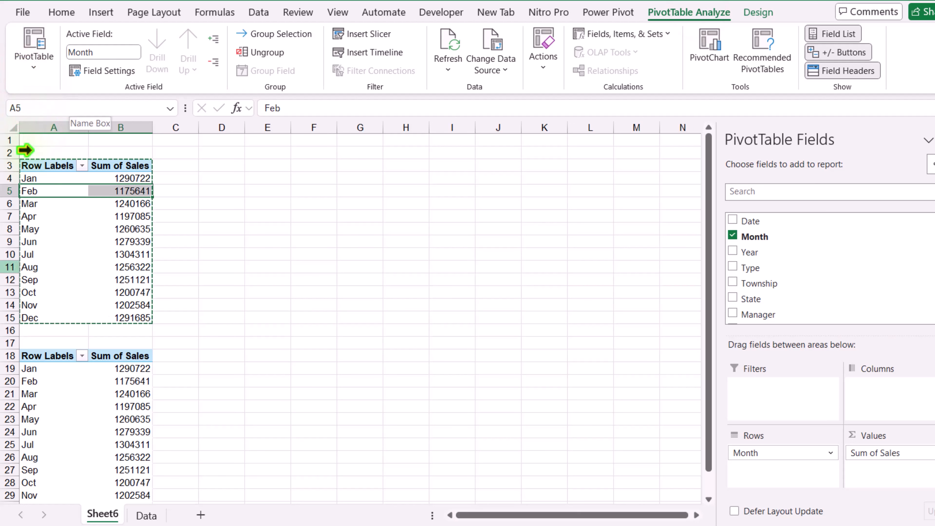
- Rename the duplicate PivotTable that starts at A18 as P2
{"action": "left_click", "coordinate": [30, 399]}
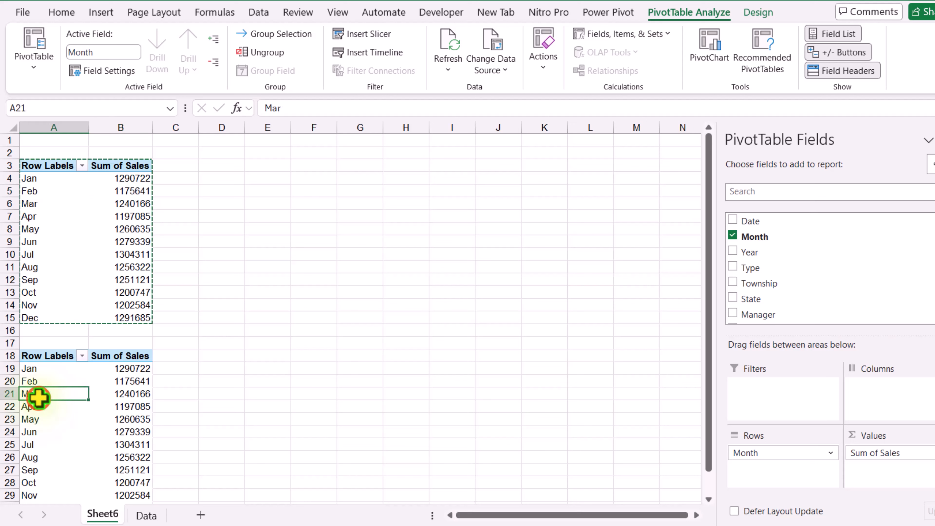
{"action": "left_click", "coordinate": [35, 74]}
{"action": "left_click", "coordinate": [46, 121]}
{"action": "key", "text": "Return"}
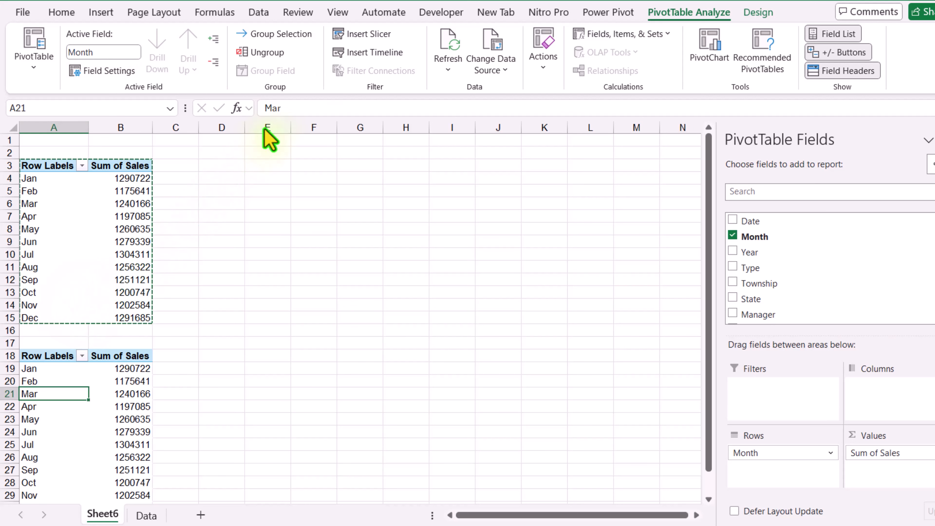
- Insert Month and Year slicers from the P2 PivotTable and place them side by side, Month around columns J–M and Year around N–Q
{"action": "left_click", "coordinate": [362, 34]}
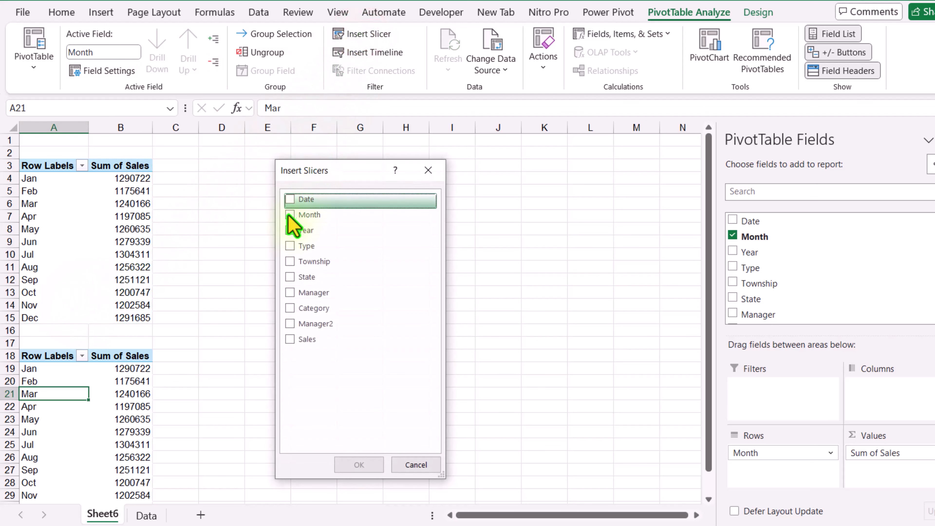
{"action": "left_click", "coordinate": [289, 215]}
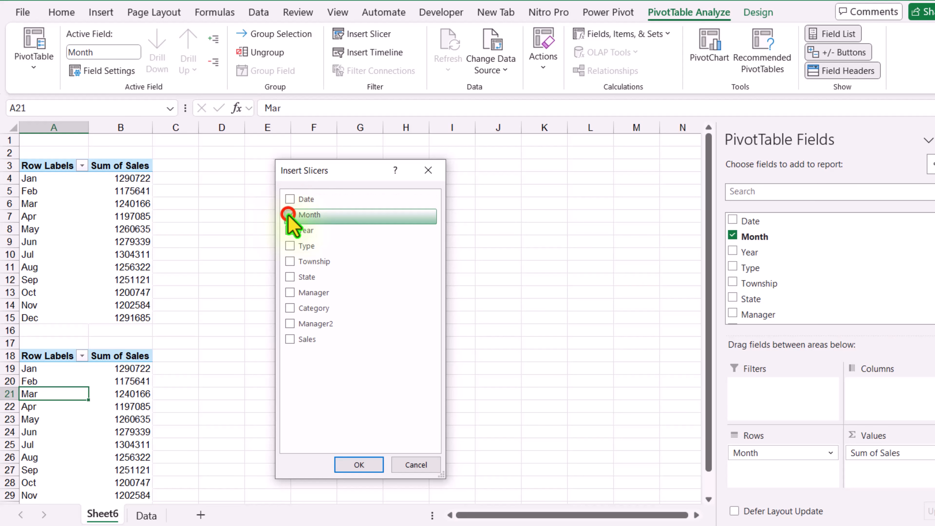
{"action": "left_click", "coordinate": [290, 230]}
{"action": "left_click", "coordinate": [359, 464]}
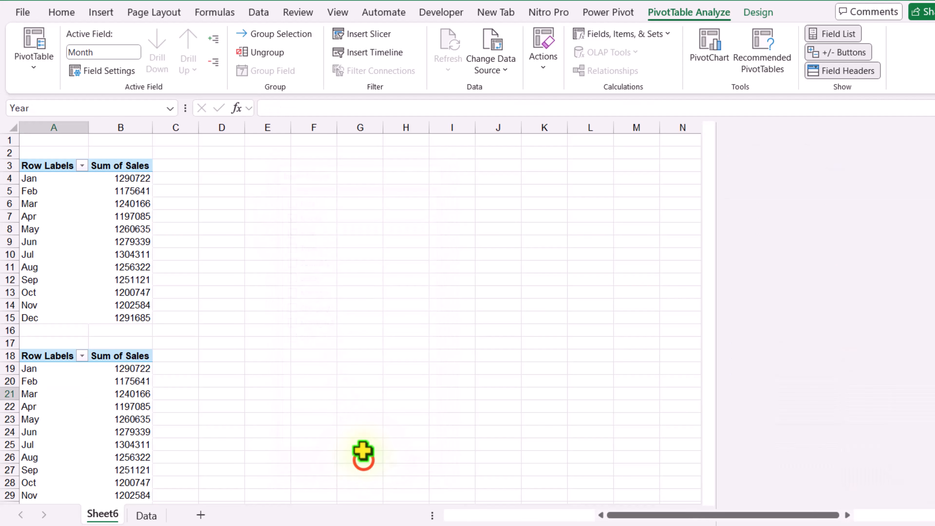
{"action": "left_click_drag", "start_coordinate": [348, 258], "coordinate": [701, 182]}
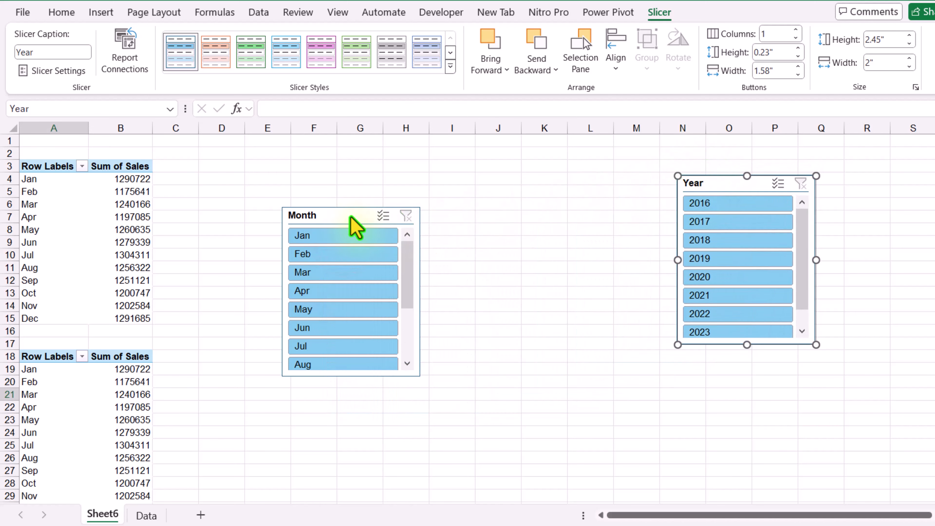
{"action": "left_click_drag", "start_coordinate": [341, 213], "coordinate": [544, 212]}
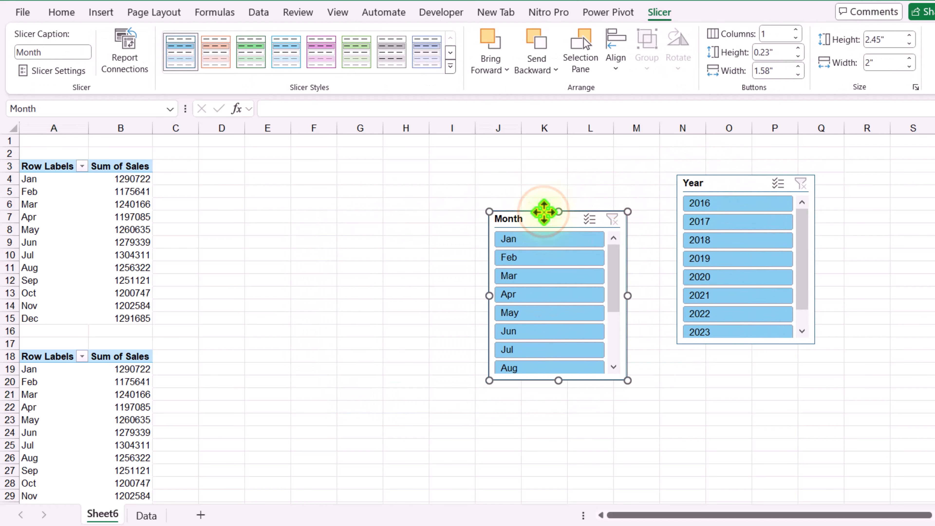
- Keep the Month slicer's report connection on P2 only, and connect the Year slicer to both P1 and P2
{"action": "left_click", "coordinate": [125, 55]}
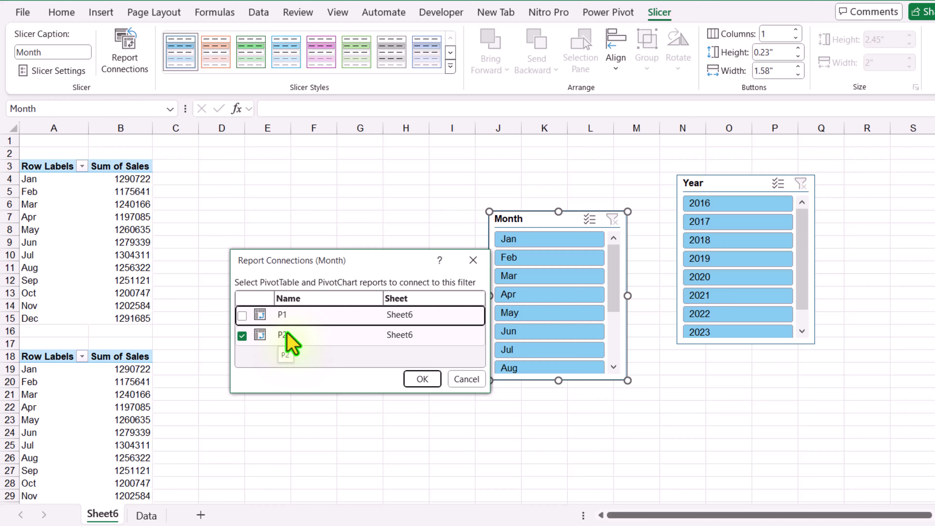
{"action": "left_click", "coordinate": [427, 379]}
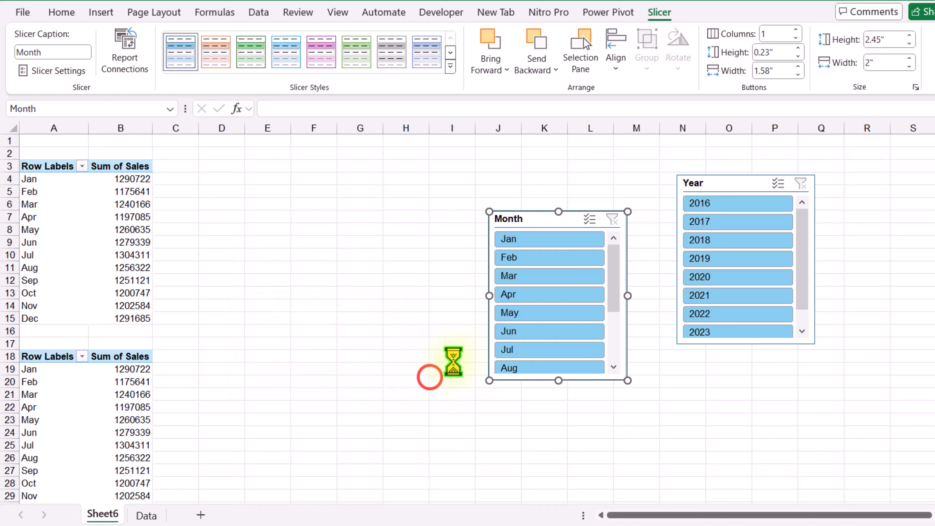
{"action": "left_click", "coordinate": [725, 183]}
{"action": "left_click", "coordinate": [119, 69]}
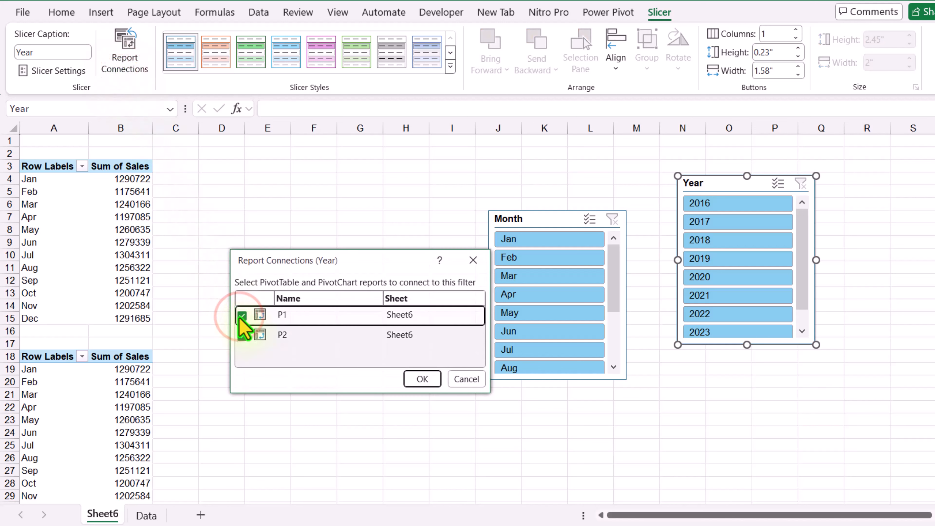
{"action": "left_click", "coordinate": [419, 379]}
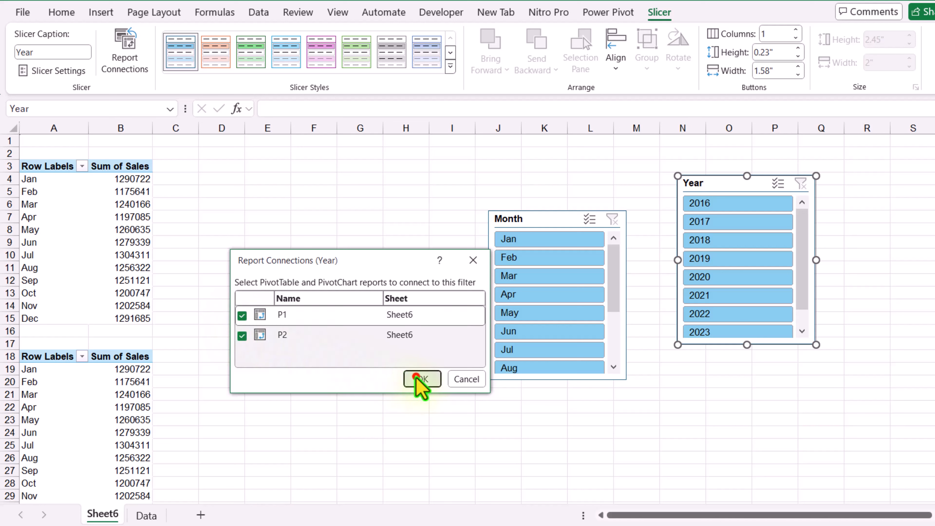
- Test the Month slicer by filtering to Jan and Mar
{"action": "left_click", "coordinate": [536, 243]}
{"action": "left_click", "coordinate": [538, 275]}
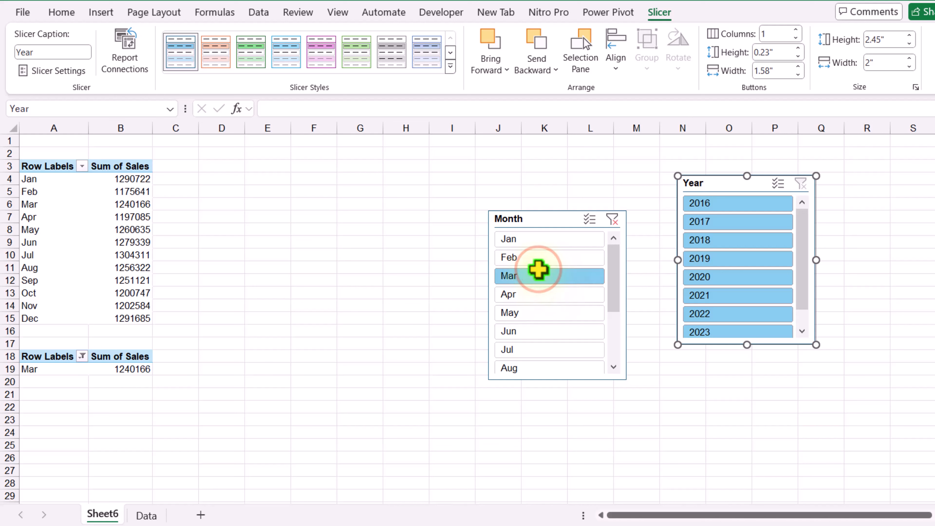
- Filter Month to Apr and test the Year slicer with 2016, 2018 and 2020, leaving 2021 selected
{"action": "left_click", "coordinate": [589, 299]}
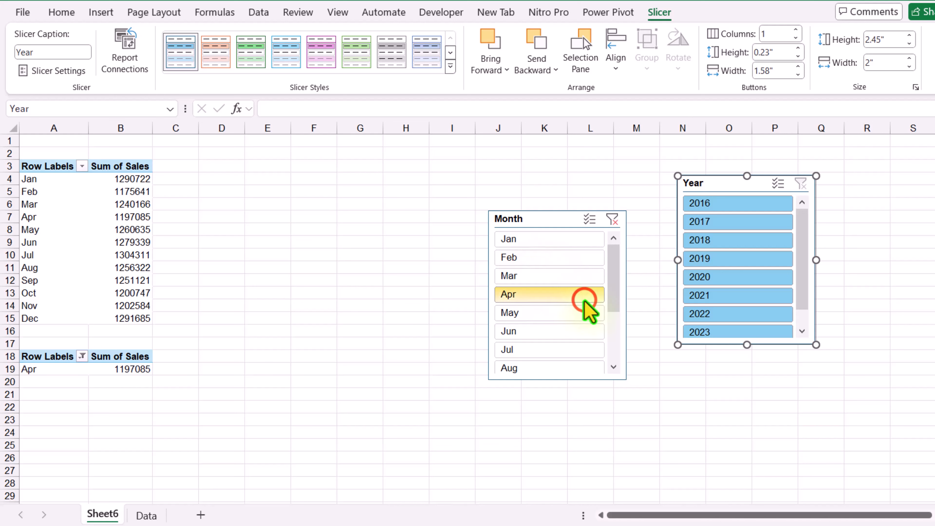
{"action": "left_click", "coordinate": [724, 205]}
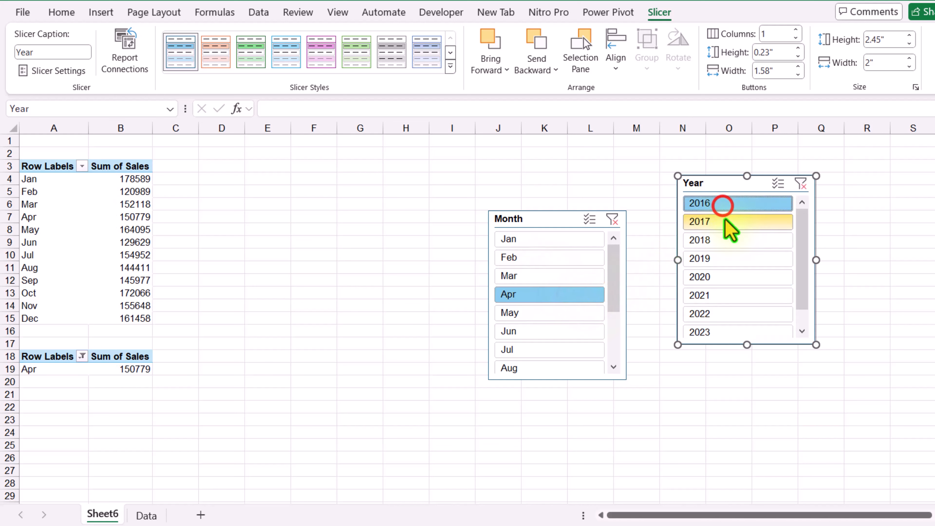
{"action": "left_click", "coordinate": [730, 241]}
{"action": "left_click", "coordinate": [730, 277]}
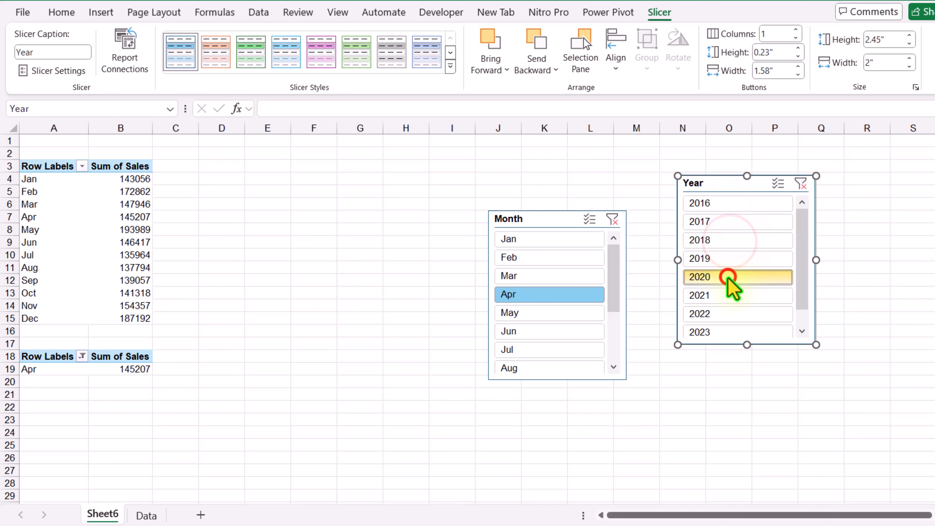
{"action": "left_click", "coordinate": [728, 297]}
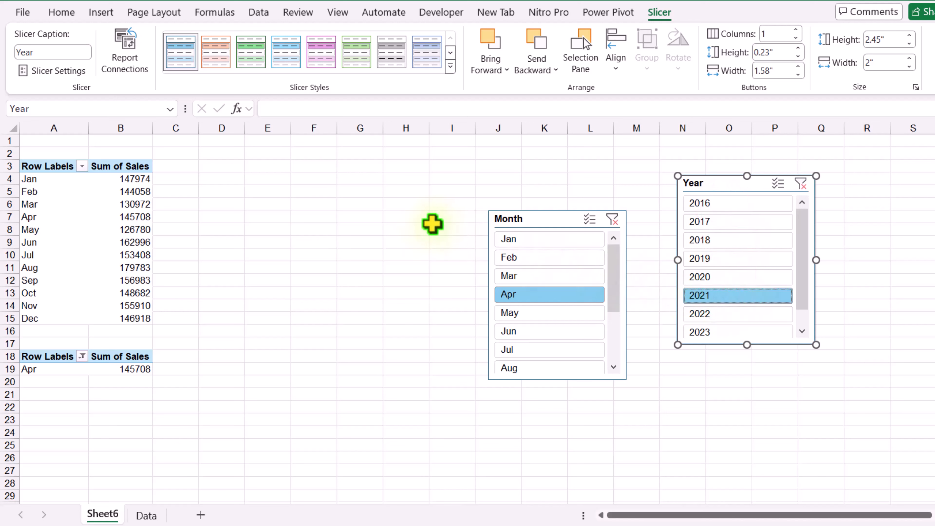
- Enter the header Month Name in D3 and fit column D's width to its content
{"action": "left_click", "coordinate": [220, 167]}
{"action": "type", "text": "M"}
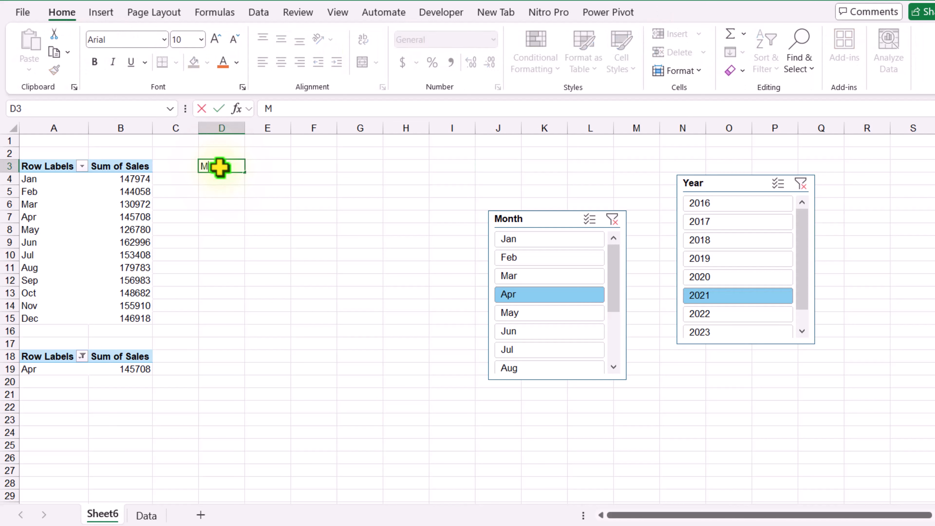
{"action": "type", "text": "onth Name"}
{"action": "key", "text": "Return"}
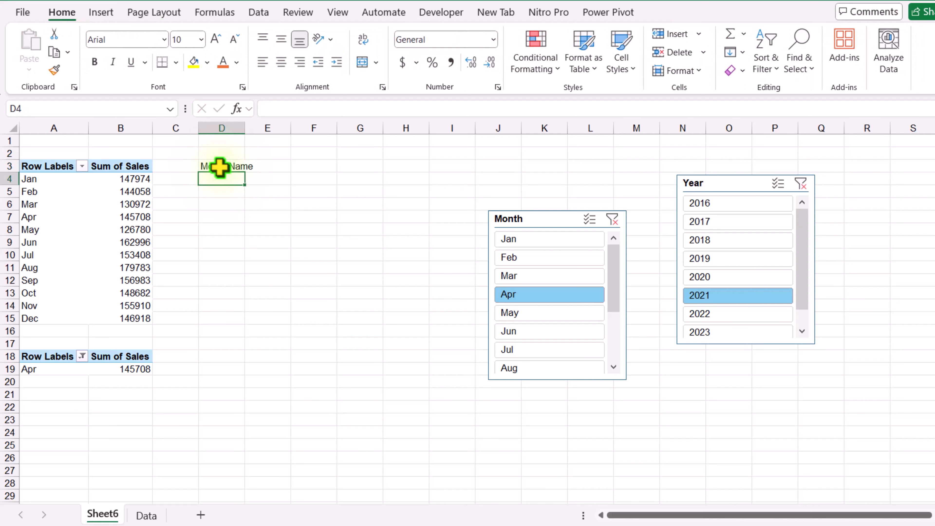
{"action": "double_click", "coordinate": [245, 129]}
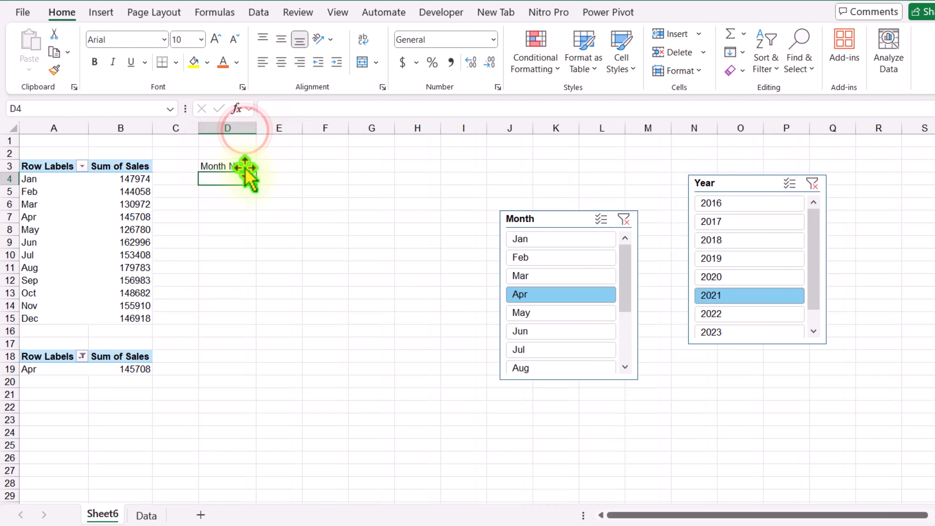
- Link D4 to the first month label with =A4 and fill the formula down to D15
{"action": "type", "text": "="}
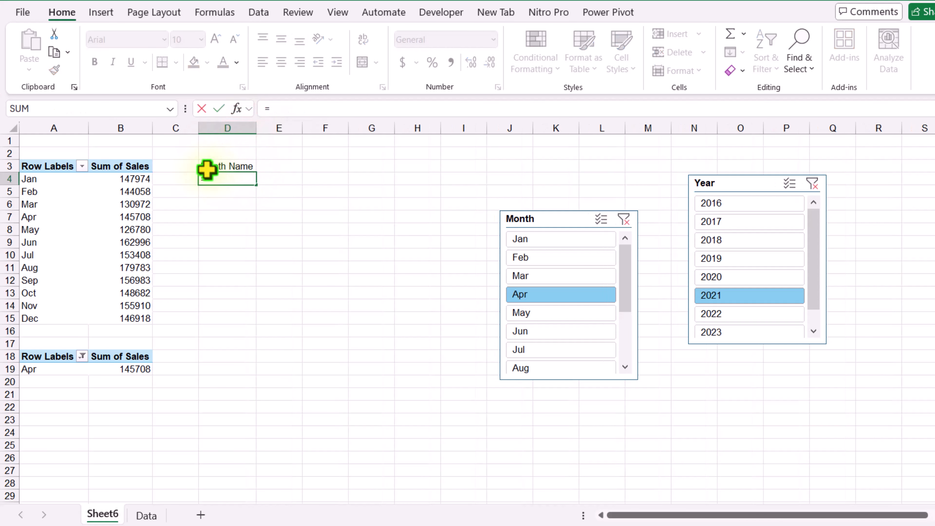
{"action": "left_click", "coordinate": [59, 179]}
{"action": "key", "text": "Return"}
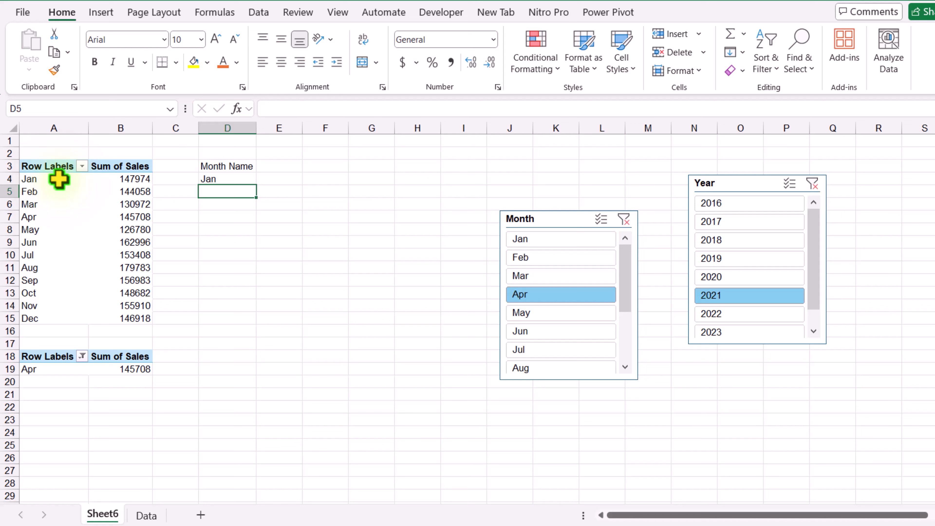
{"action": "left_click", "coordinate": [217, 179]}
{"action": "left_click_drag", "start_coordinate": [259, 185], "coordinate": [253, 324]}
- Enter the header Total Sale in E3
{"action": "left_click", "coordinate": [267, 167]}
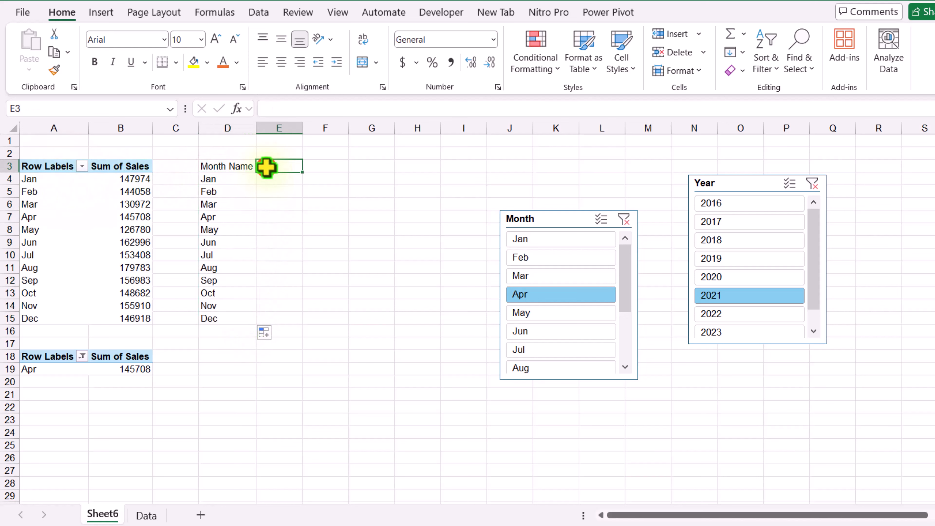
{"action": "type", "text": "Total Sale"}
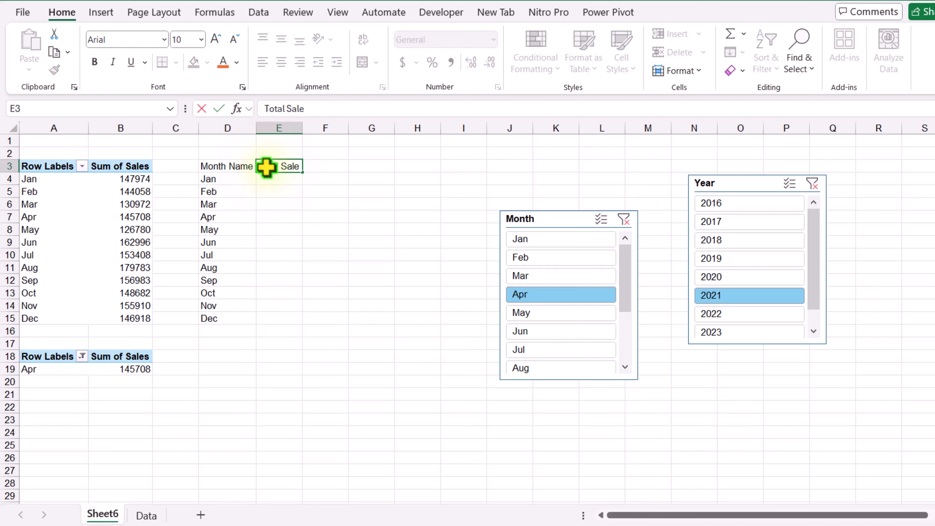
{"action": "key", "text": "Return"}
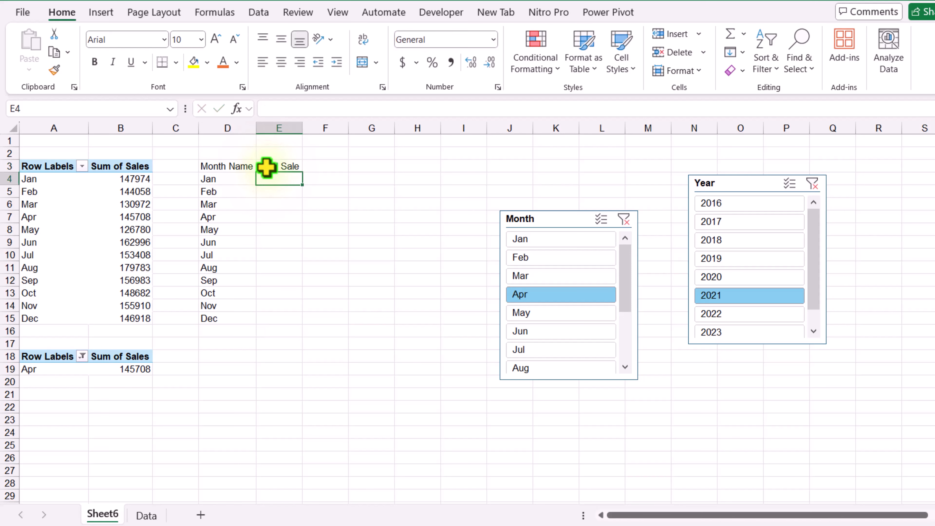
{"action": "type", "text": "="}
{"action": "left_click", "coordinate": [135, 180]}
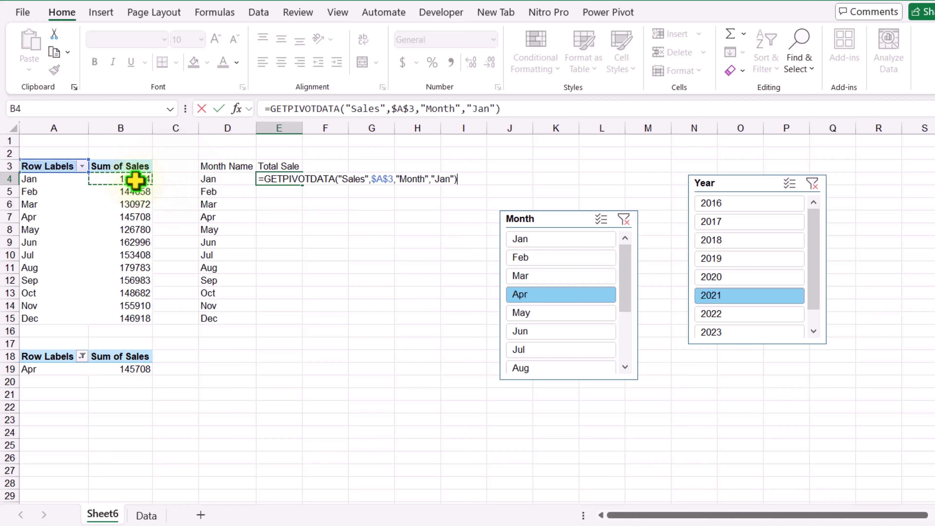
{"action": "key", "text": "Escape"}
- Enter the plain cell reference =B4 in E4 and fill it down to E15
{"action": "type", "text": "="}
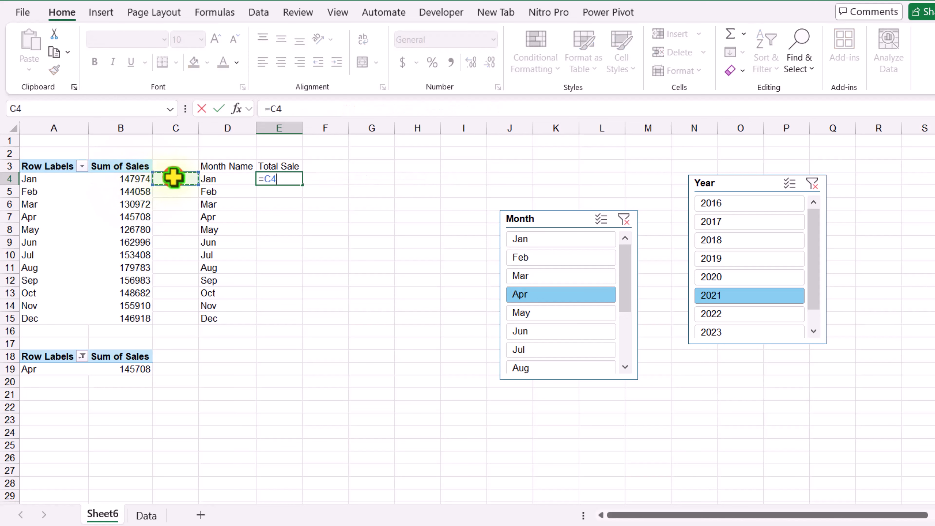
{"action": "left_click", "coordinate": [275, 108]}
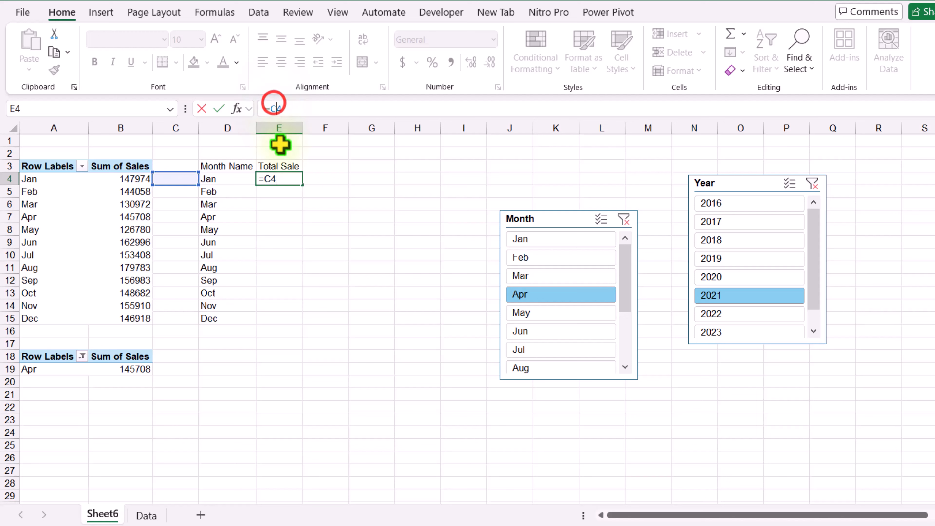
{"action": "key", "text": "BackSpace"}
{"action": "type", "text": "B"}
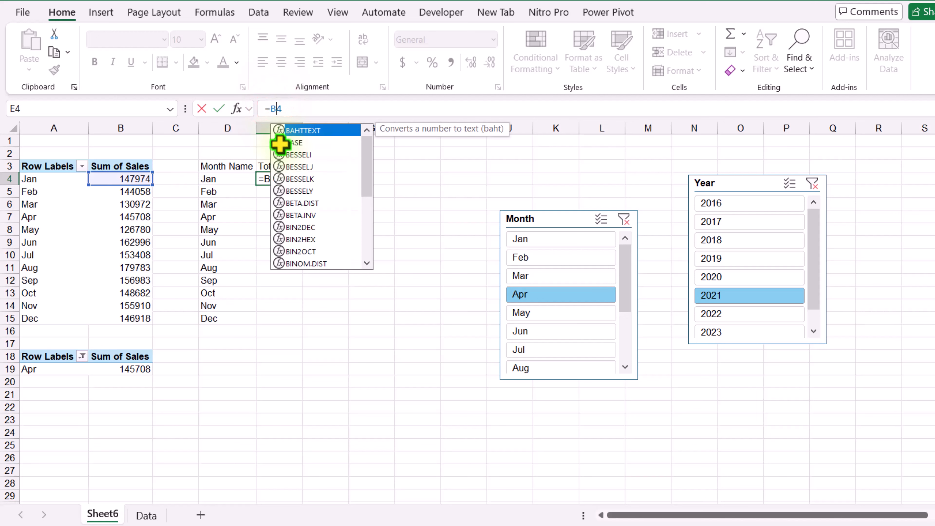
{"action": "key", "text": "Return"}
{"action": "left_click", "coordinate": [282, 179]}
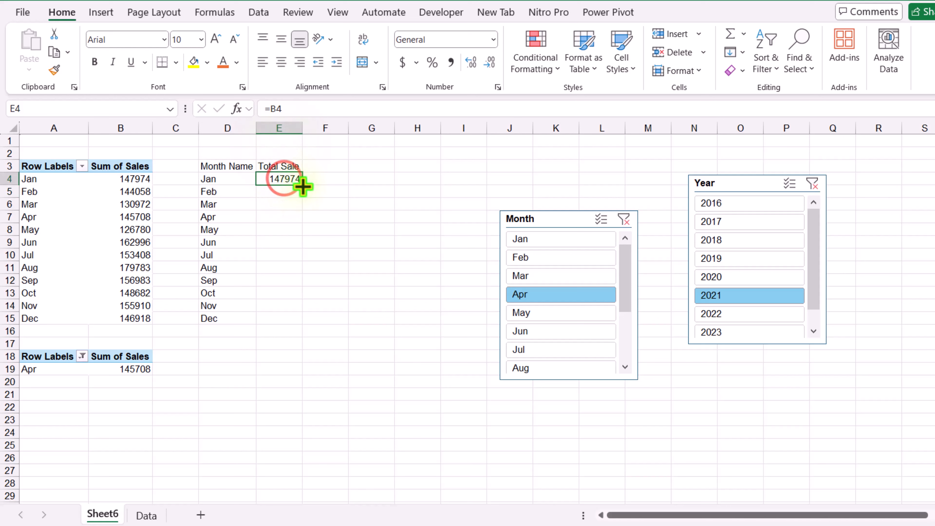
{"action": "left_click_drag", "start_coordinate": [302, 185], "coordinate": [289, 325]}
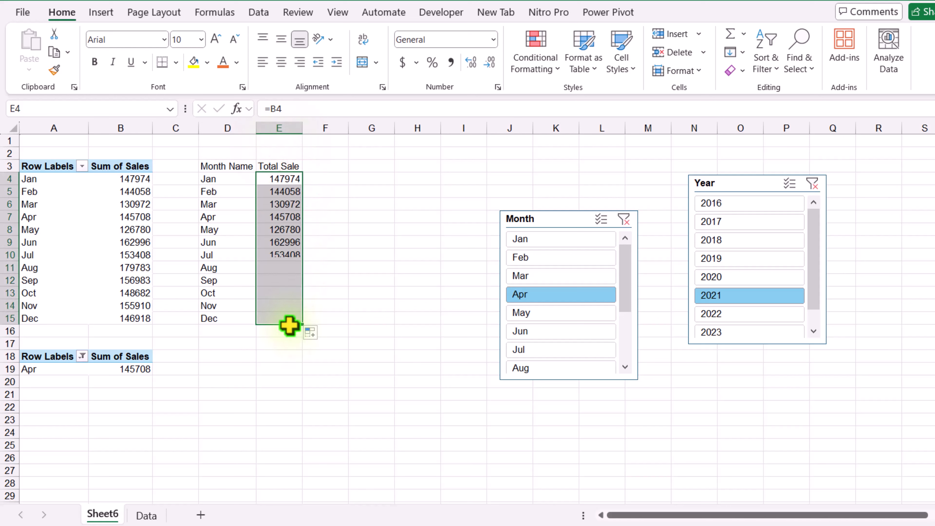
{"action": "left_click", "coordinate": [289, 323]}
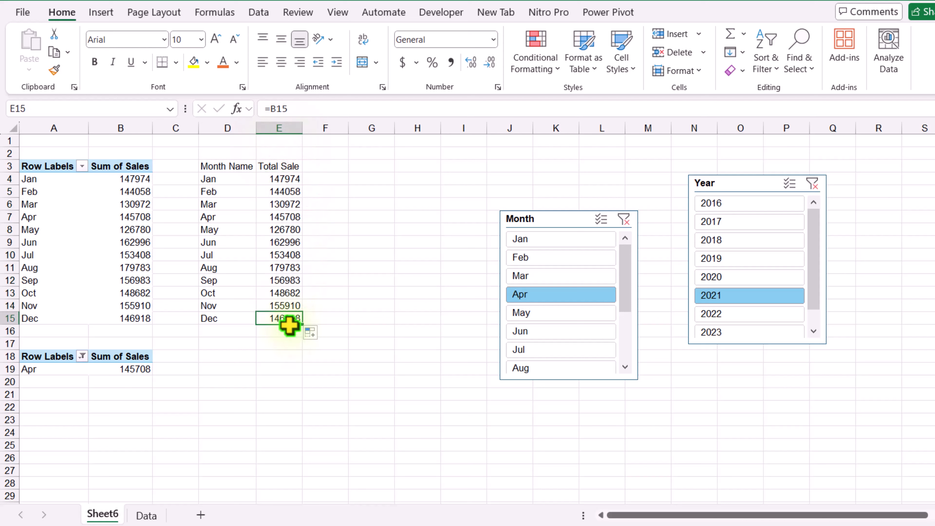
- Enter the header Color in F3
{"action": "left_click", "coordinate": [317, 168]}
{"action": "type", "text": "Color"}
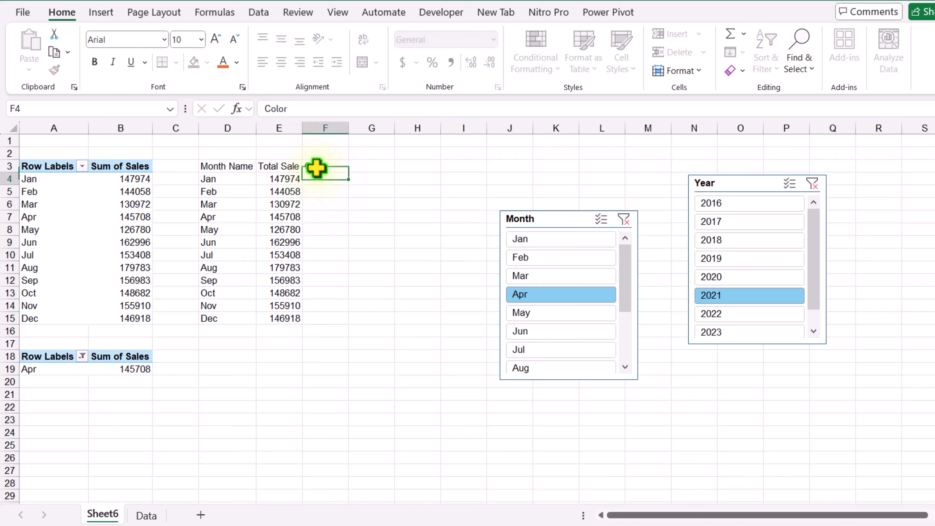
{"action": "key", "text": "Return"}
- Enter =XLOOKUP(D4:D15,A19:A32,B19:B32,"") in F4 to return the sales of only the selected months
{"action": "type", "text": "="}
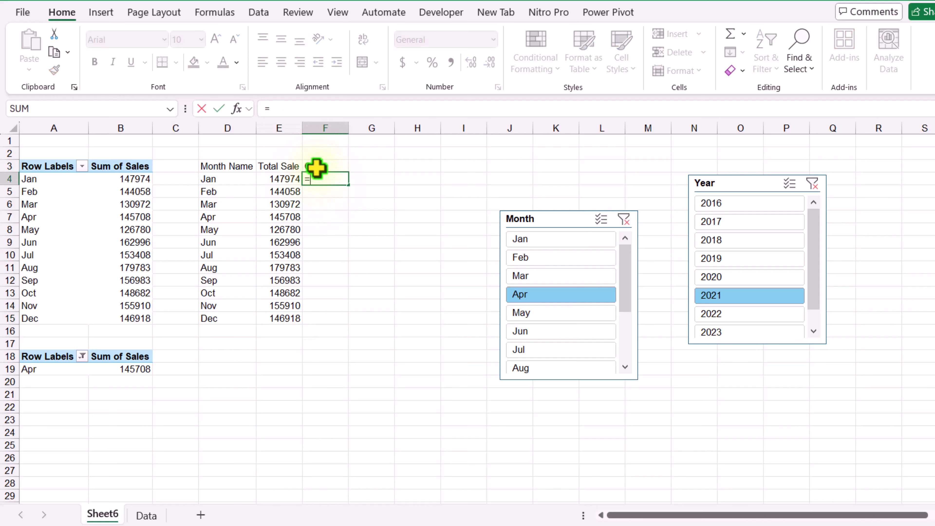
{"action": "type", "text": "xlookup"}
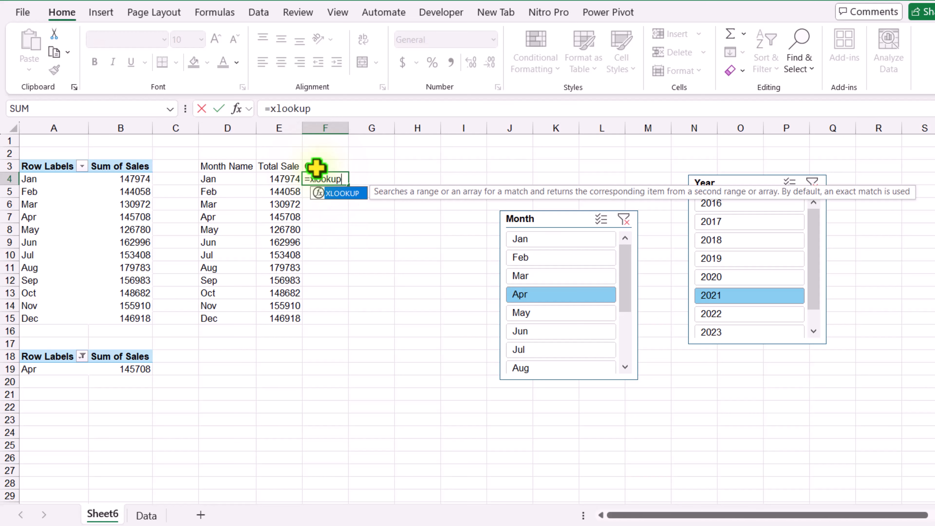
{"action": "type", "text": "("}
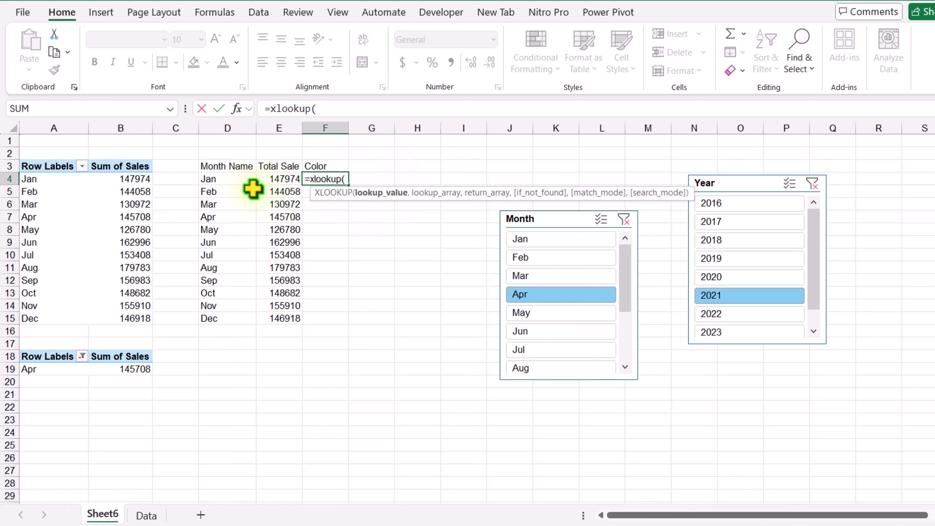
{"action": "left_click_drag", "start_coordinate": [214, 179], "coordinate": [229, 313]}
{"action": "type", "text": ",a"}
{"action": "key", "text": "BackSpace"}
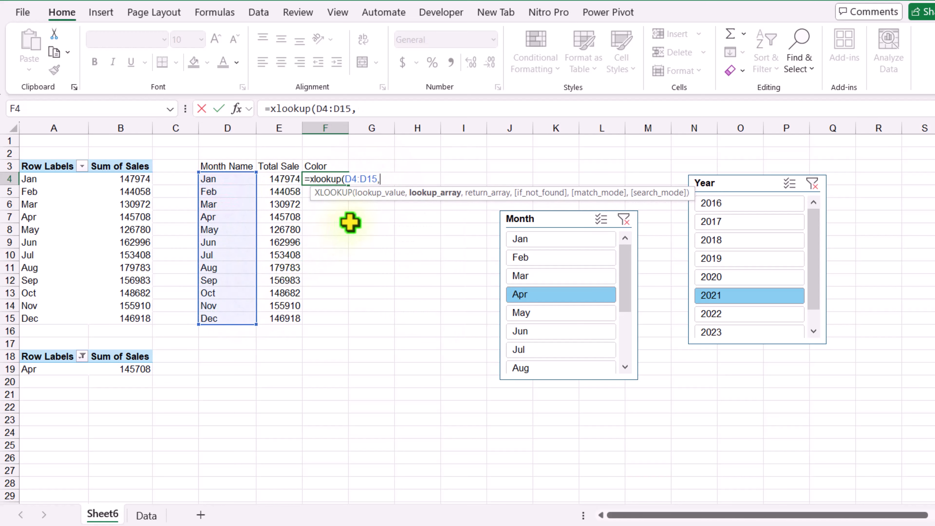
{"action": "scroll", "coordinate": [350, 222], "scroll_direction": "down", "scroll_amount": 2}
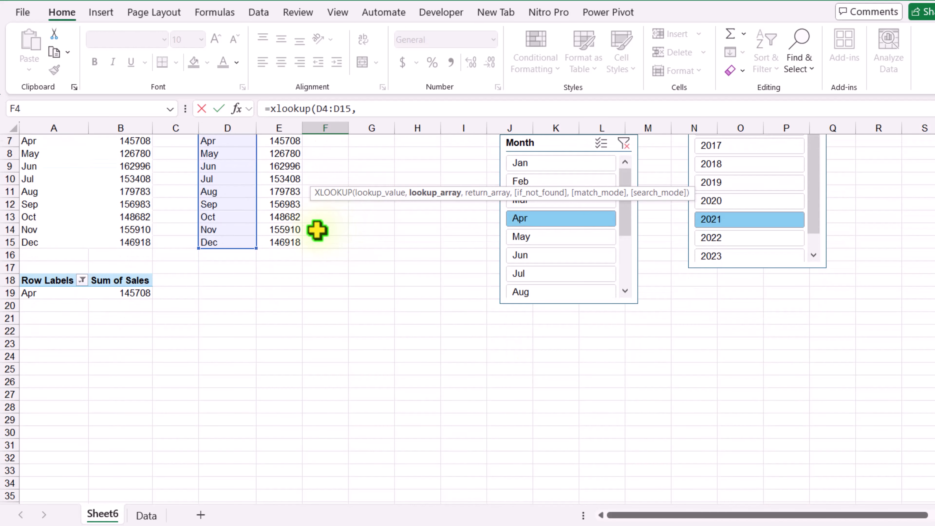
{"action": "left_click_drag", "start_coordinate": [51, 293], "coordinate": [46, 464]}
{"action": "type", "text": ","}
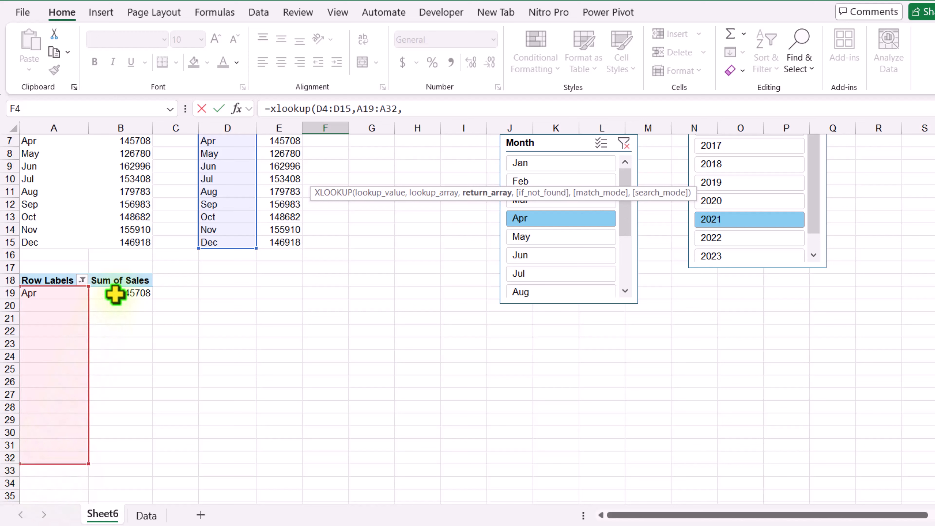
{"action": "left_click_drag", "start_coordinate": [115, 294], "coordinate": [126, 461]}
{"action": "type", "text": ","}
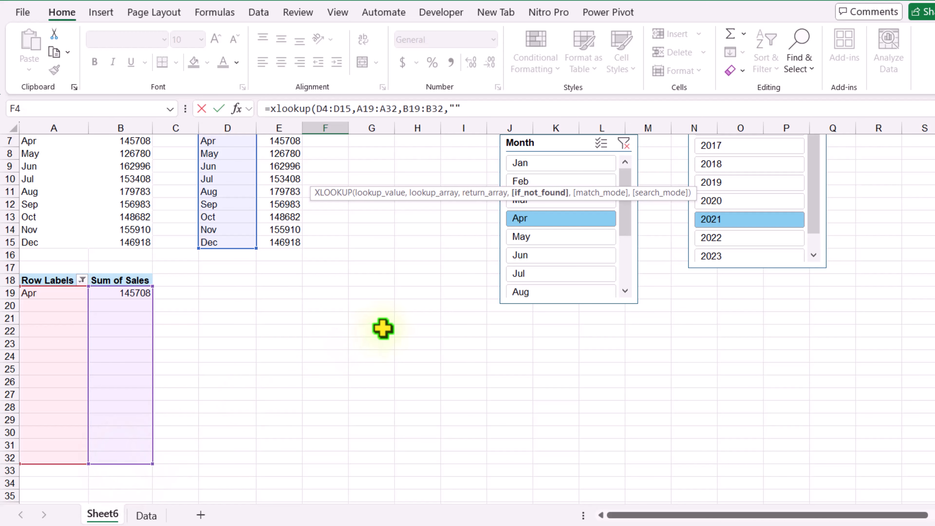
{"action": "type", "text": "\"\")"}
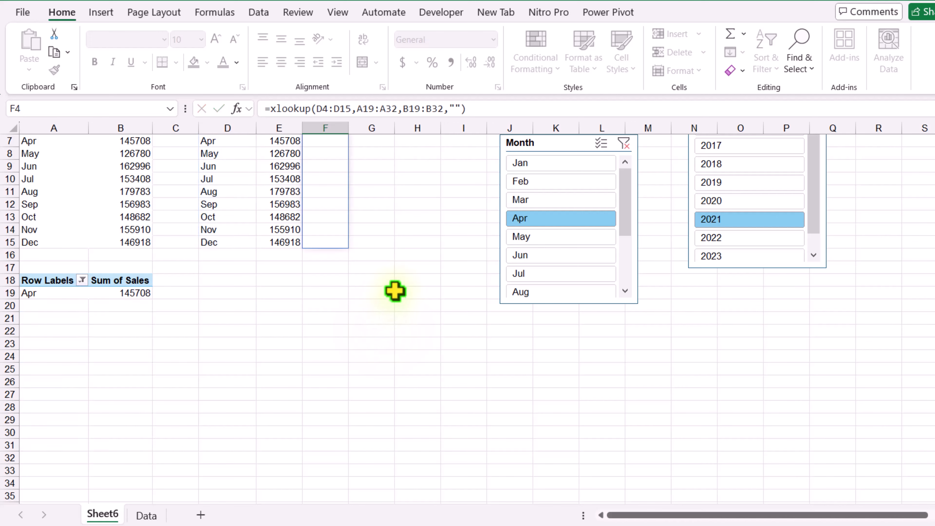
{"action": "key", "text": "Return"}
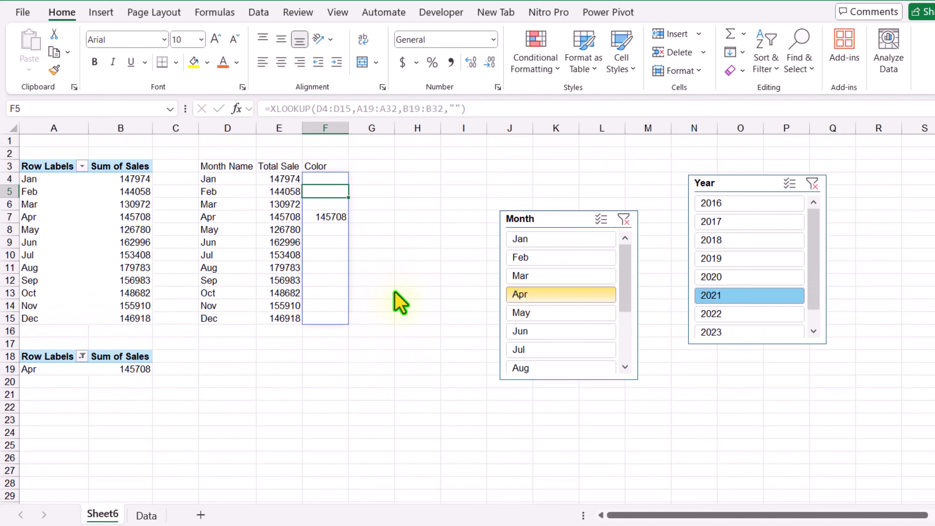
- Test the Color column by switching the Month slicer to May, Jun and Apr, ending on Feb
{"action": "left_click", "coordinate": [533, 313]}
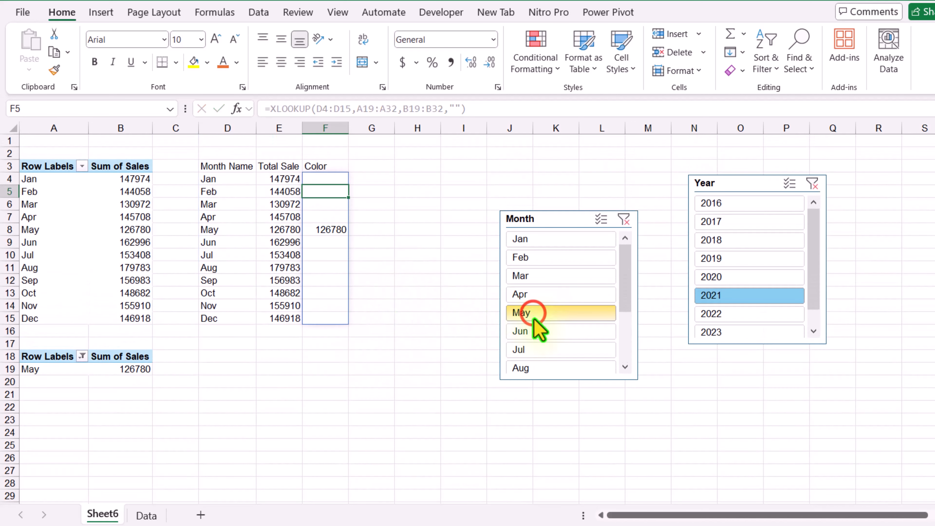
{"action": "left_click", "coordinate": [537, 333]}
{"action": "left_click", "coordinate": [536, 292]}
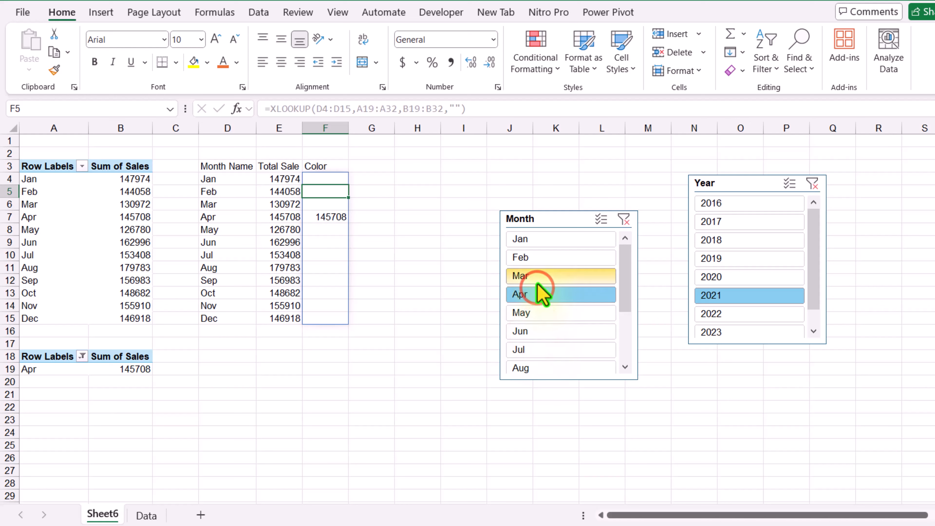
{"action": "left_click", "coordinate": [537, 261]}
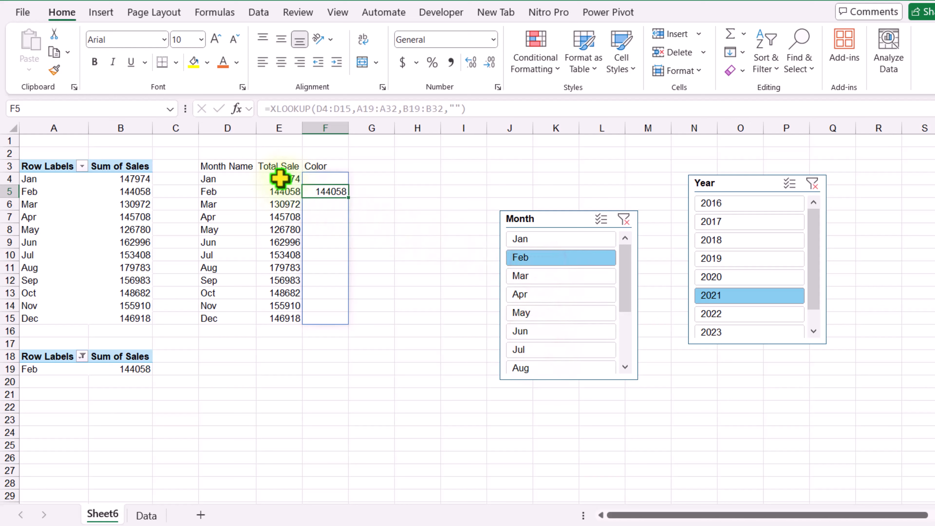
- Format the Total Sale and Color values in E4:F15 as Currency with no decimal places
{"action": "left_click_drag", "start_coordinate": [280, 179], "coordinate": [334, 319]}
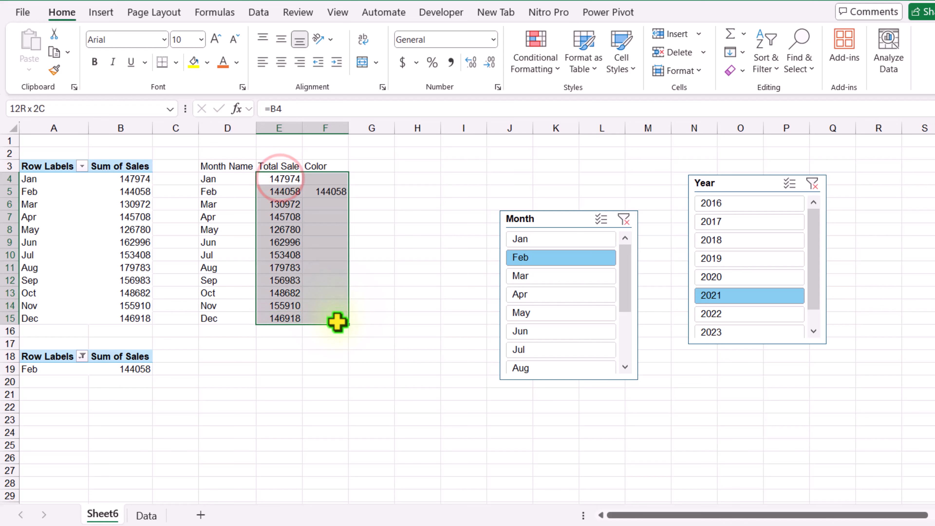
{"action": "left_click", "coordinate": [493, 40]}
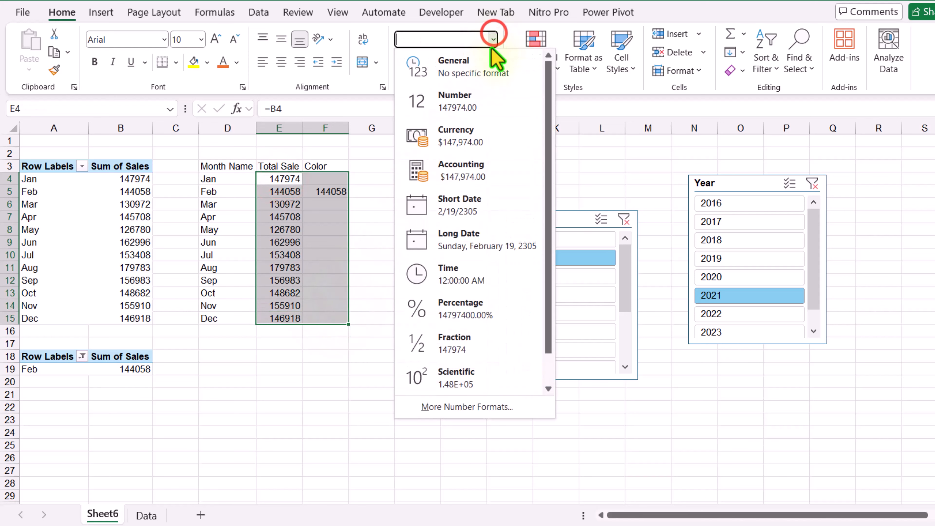
{"action": "key", "text": "Down"}
{"action": "key", "text": "Down"}
{"action": "key", "text": "Return"}
{"action": "left_click", "coordinate": [493, 67]}
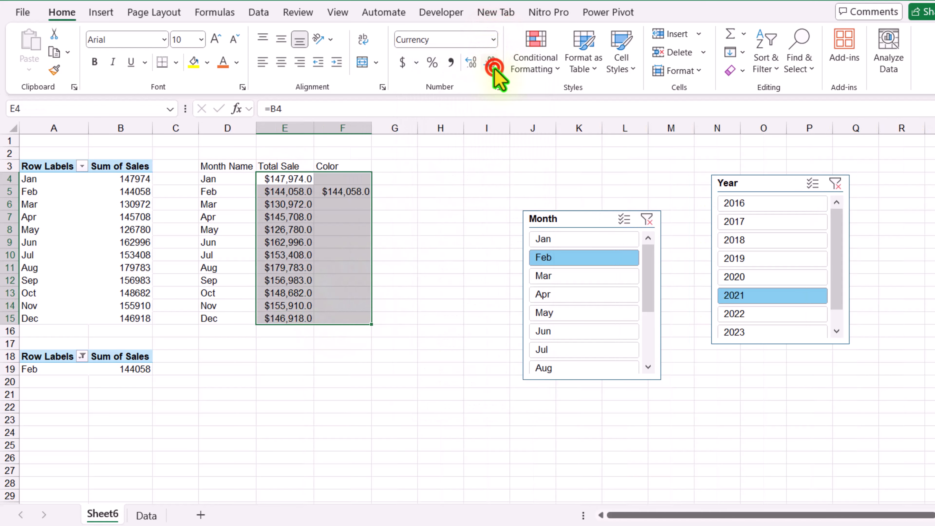
{"action": "left_click", "coordinate": [493, 67]}
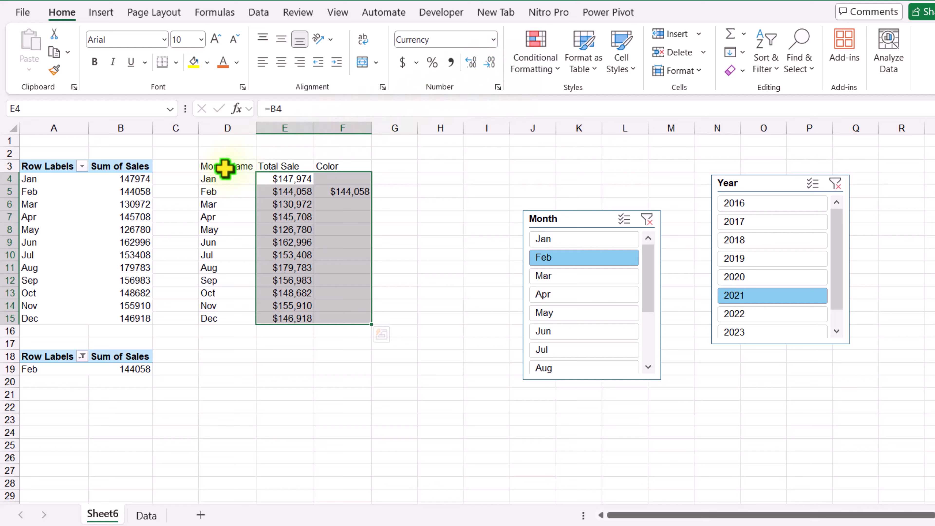
- Insert a Clustered Column chart from the helper table D3:F15, including its headers
{"action": "left_click_drag", "start_coordinate": [224, 166], "coordinate": [340, 315]}
{"action": "left_click", "coordinate": [101, 11]}
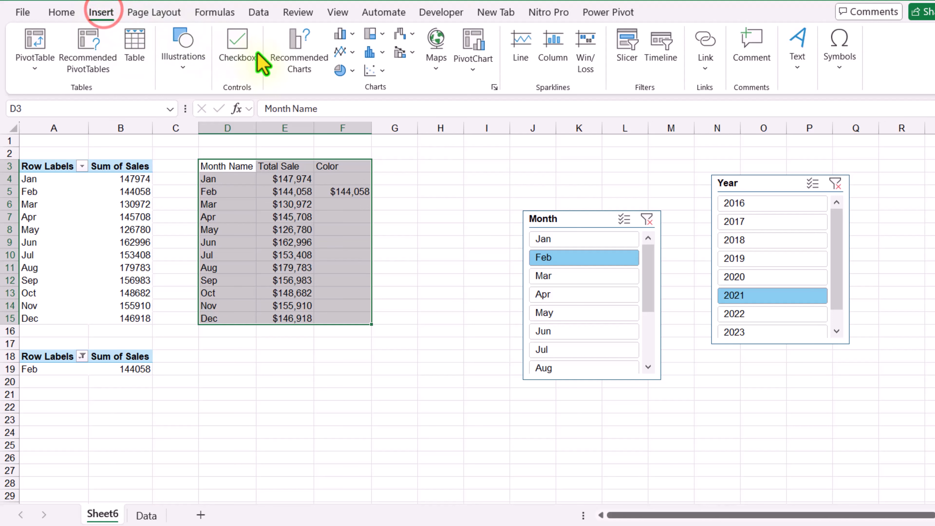
{"action": "left_click", "coordinate": [295, 62]}
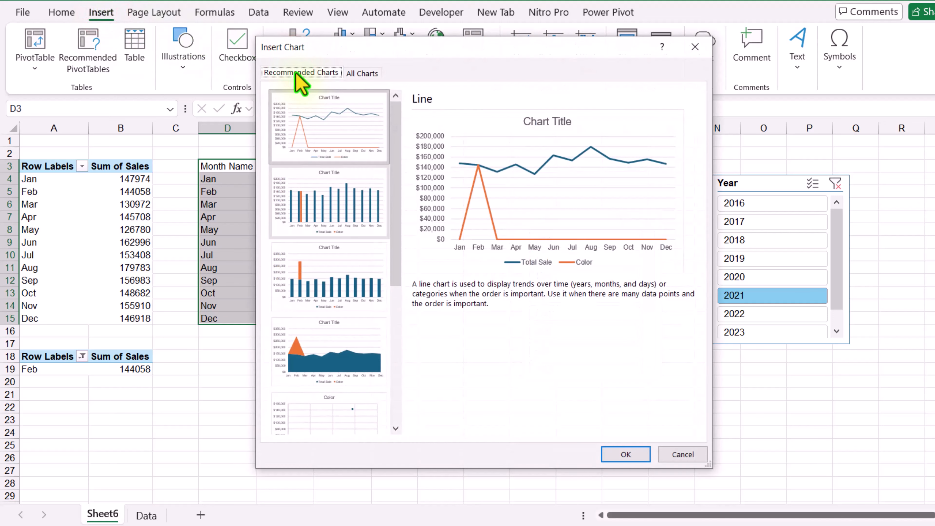
{"action": "left_click", "coordinate": [349, 209]}
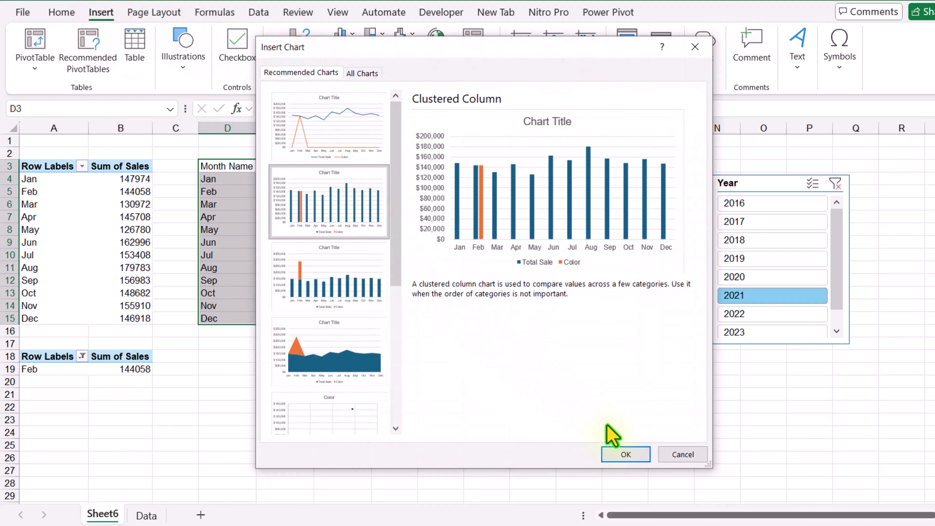
{"action": "left_click", "coordinate": [645, 456]}
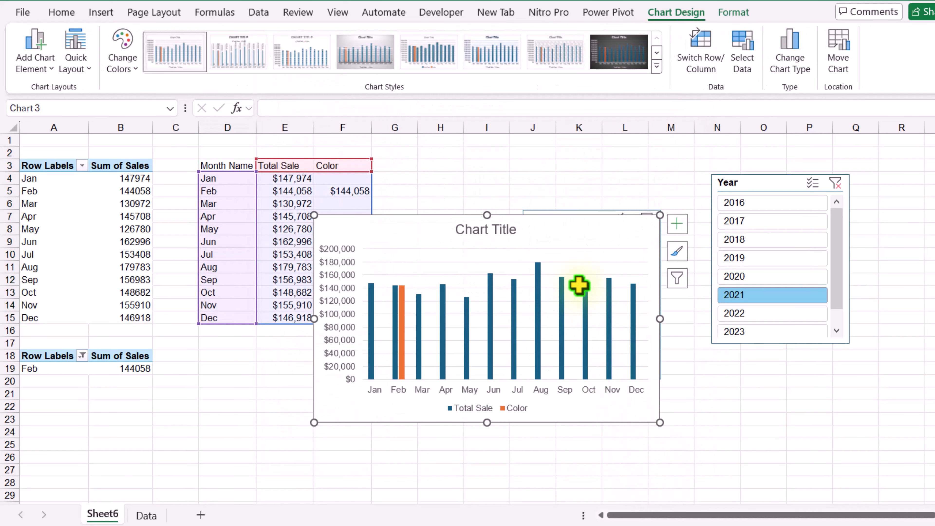
- Select the chart together with the Month and Year slicers and paste them into a new sheet
{"action": "left_click_drag", "start_coordinate": [556, 230], "coordinate": [552, 293]}
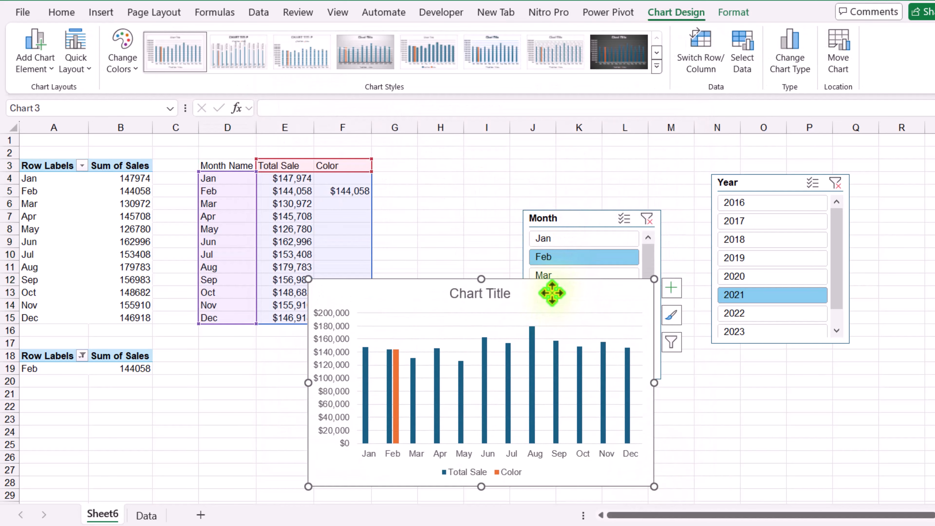
{"action": "left_click", "coordinate": [574, 223]}
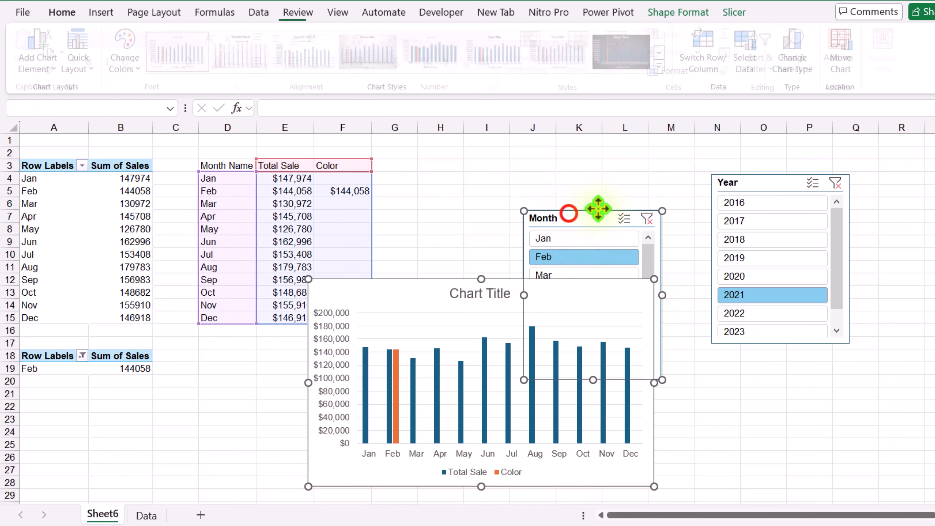
{"action": "left_click", "coordinate": [770, 180], "text": "ctrl"}
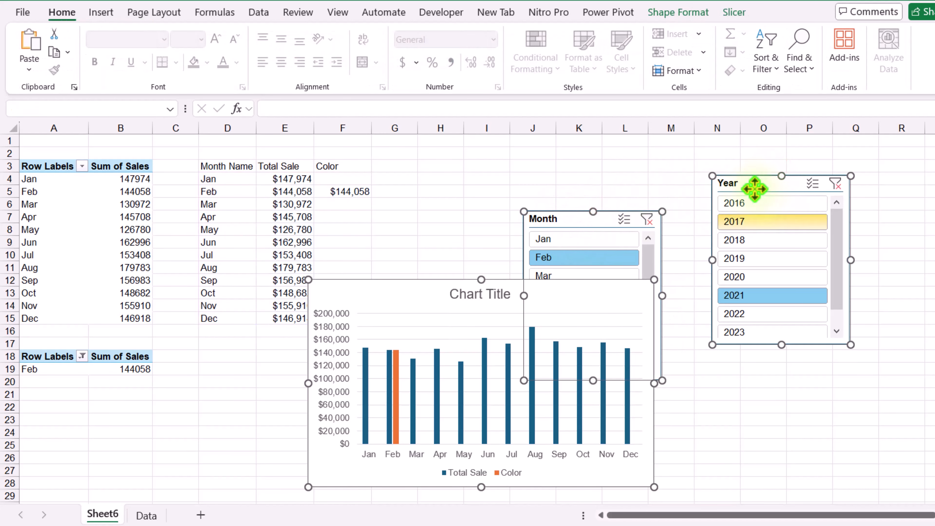
{"action": "left_click", "coordinate": [201, 515]}
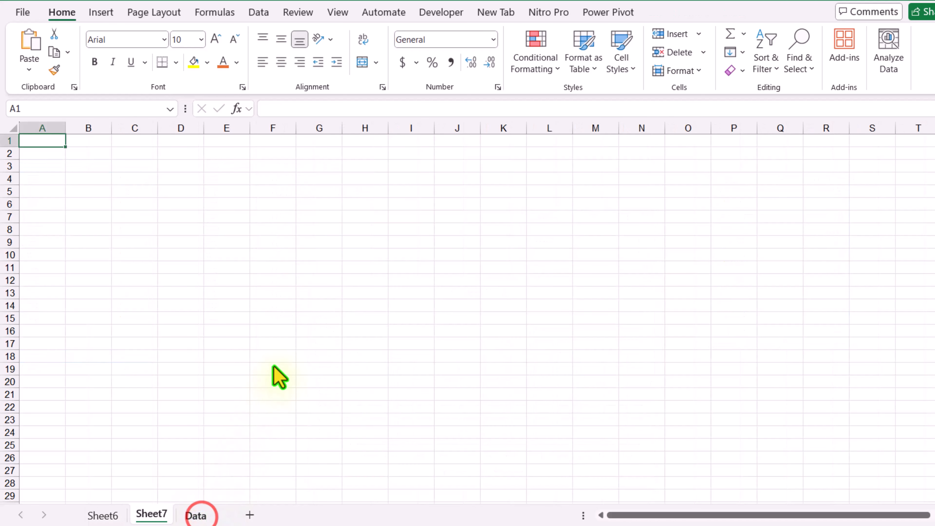
{"action": "key", "text": "ctrl+v"}
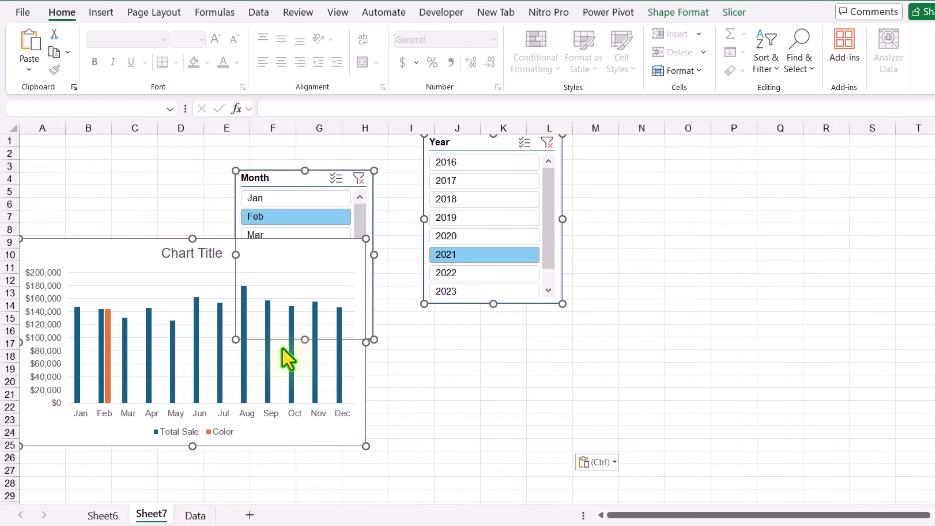
- Arrange the Year and Month slicers to the right of the chart and widen the chart to about 6.64 inches
{"action": "left_click_drag", "start_coordinate": [462, 141], "coordinate": [700, 198]}
{"action": "left_click", "coordinate": [587, 184]}
{"action": "left_click_drag", "start_coordinate": [514, 232], "coordinate": [678, 321]}
{"action": "left_click_drag", "start_coordinate": [547, 313], "coordinate": [402, 187]}
{"action": "left_click_drag", "start_coordinate": [459, 275], "coordinate": [571, 276]}
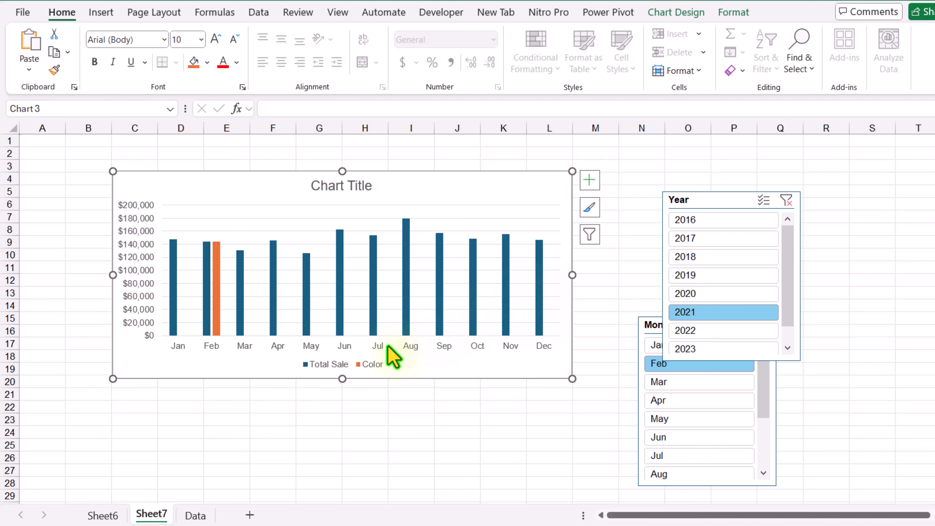
- Set the Total Sale series' overlap to 100% and its gap width to 10%
{"action": "right_click", "coordinate": [373, 327]}
{"action": "left_click", "coordinate": [440, 487]}
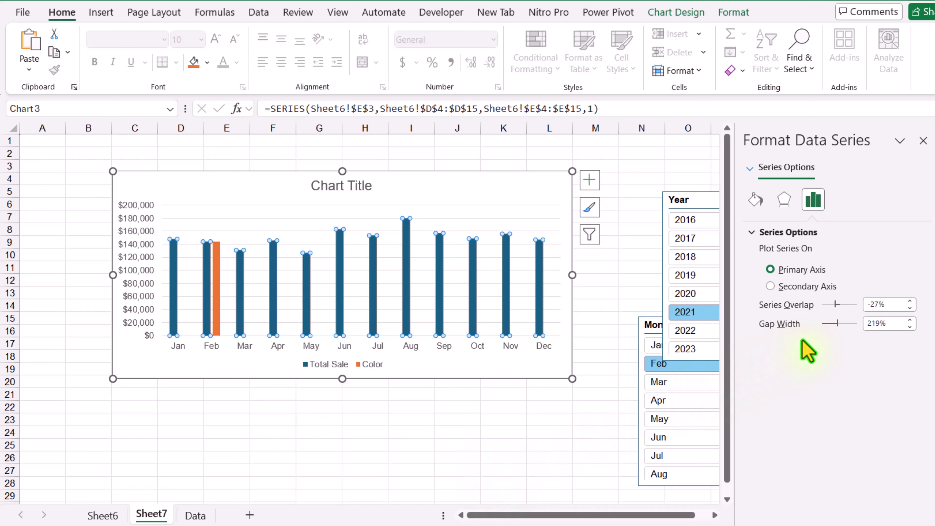
{"action": "left_click_drag", "start_coordinate": [837, 323], "coordinate": [824, 323]}
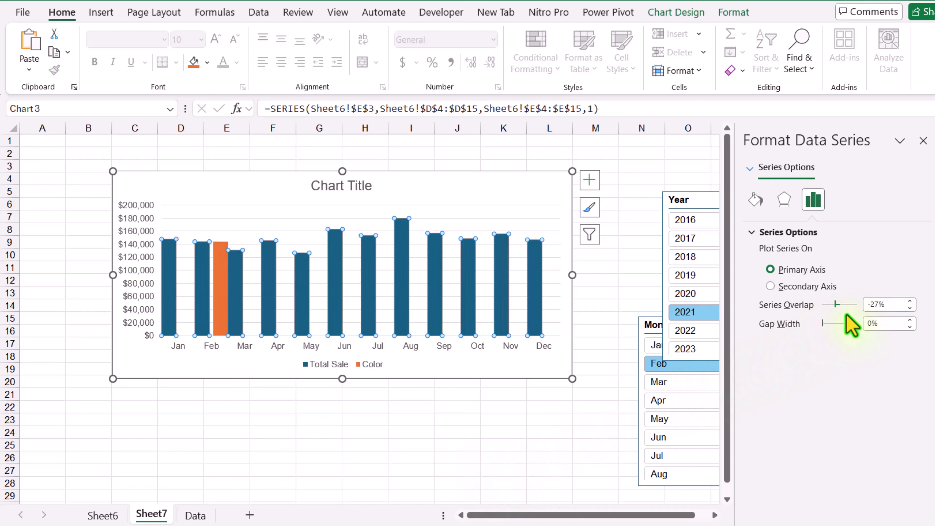
{"action": "left_click_drag", "start_coordinate": [835, 304], "coordinate": [874, 317]}
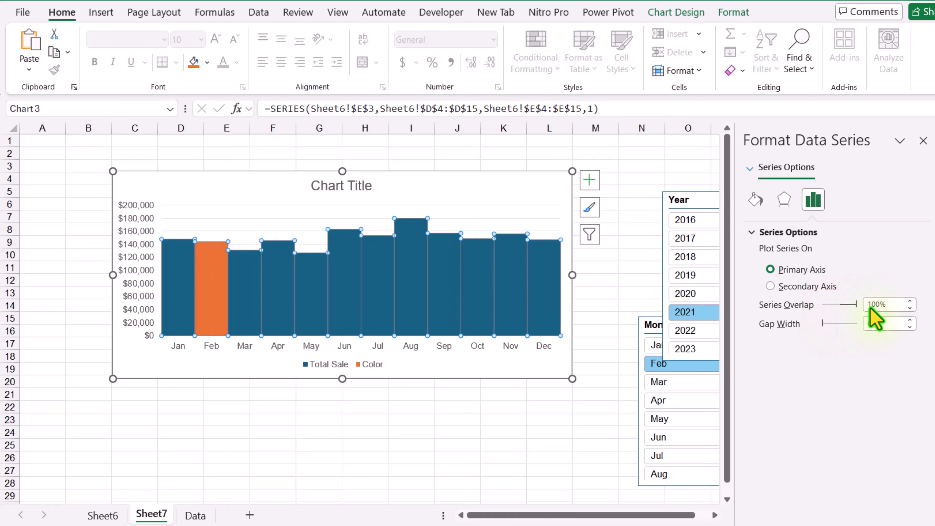
{"action": "left_click", "coordinate": [910, 320]}
{"action": "left_click", "coordinate": [910, 319]}
{"action": "left_click", "coordinate": [909, 320]}
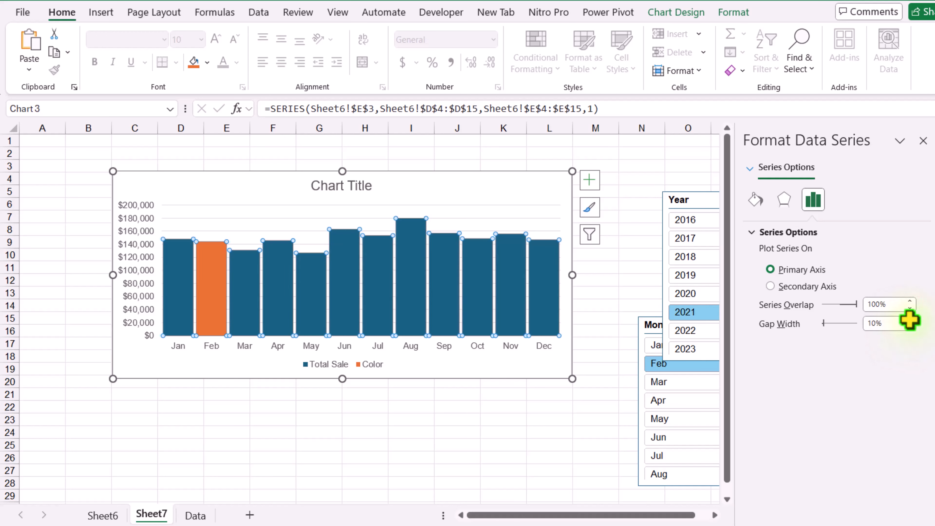
- Delete the chart legend and stretch the chart to about 3.49 inches high
{"action": "left_click", "coordinate": [372, 365]}
{"action": "key", "text": "Delete"}
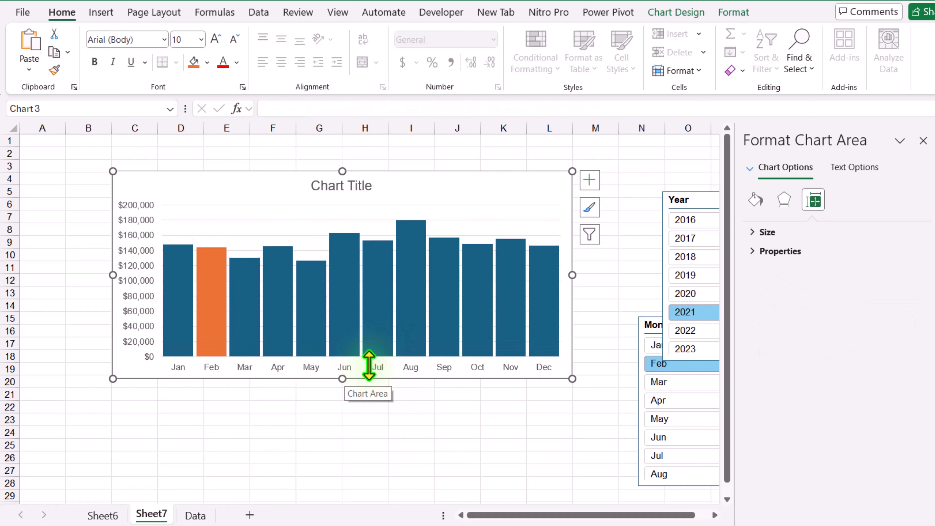
{"action": "left_click_drag", "start_coordinate": [344, 380], "coordinate": [349, 413]}
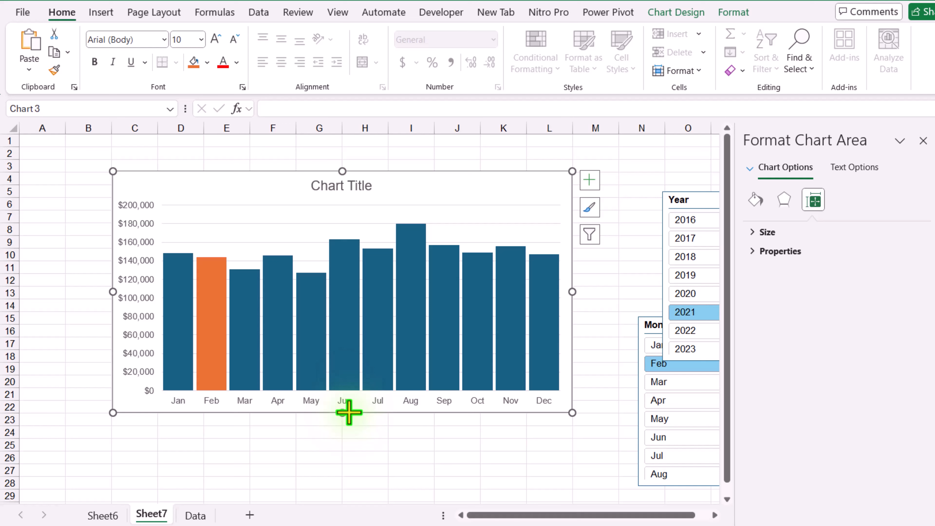
- Shorten the plot area to leave empty space beneath the columns, and remove the horizontal month axis
{"action": "left_click", "coordinate": [727, 13]}
{"action": "left_click", "coordinate": [111, 34]}
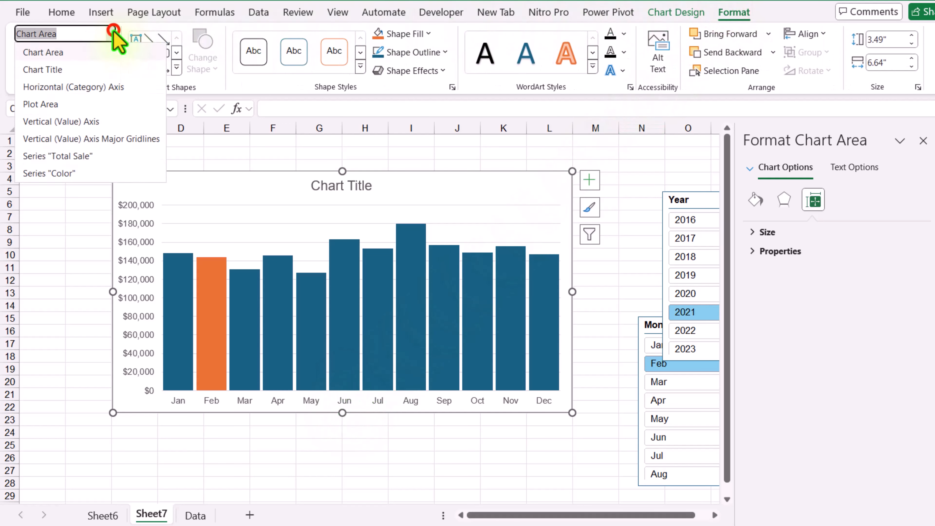
{"action": "left_click", "coordinate": [85, 100]}
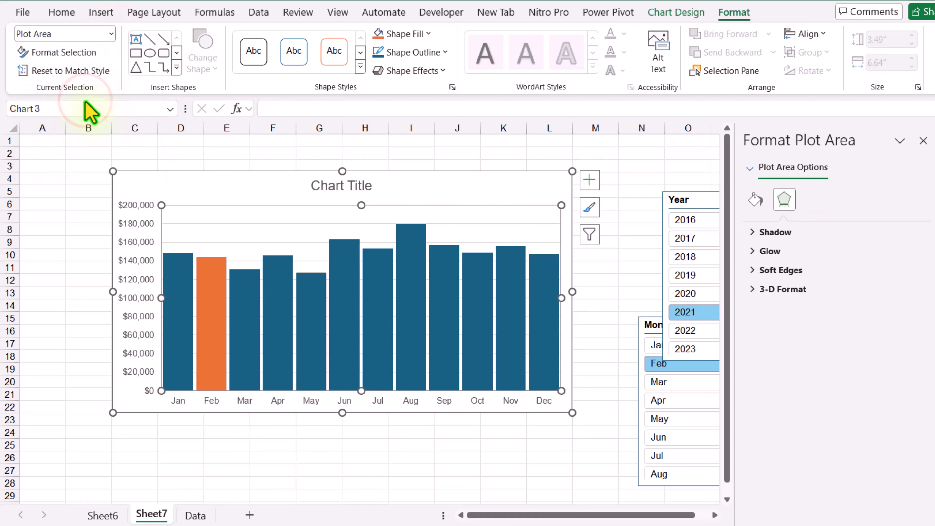
{"action": "left_click_drag", "start_coordinate": [362, 389], "coordinate": [372, 357]}
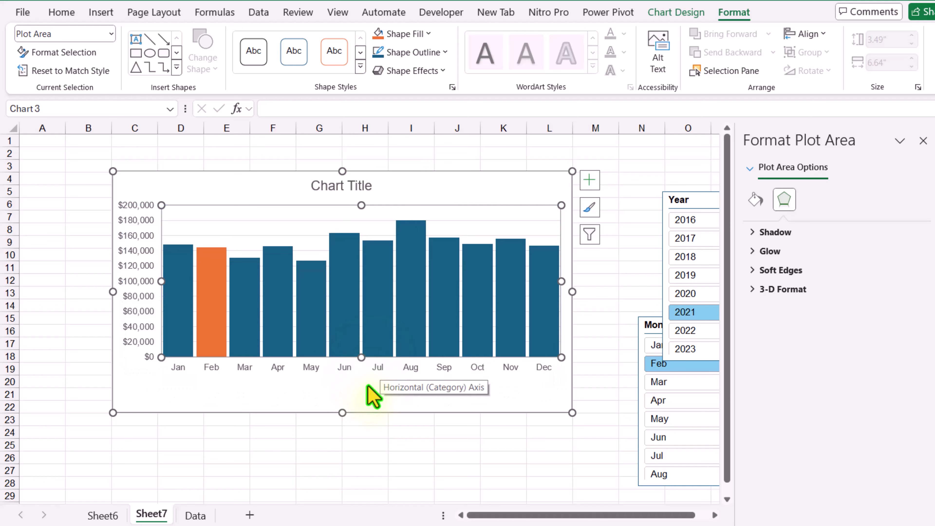
{"action": "left_click", "coordinate": [377, 369]}
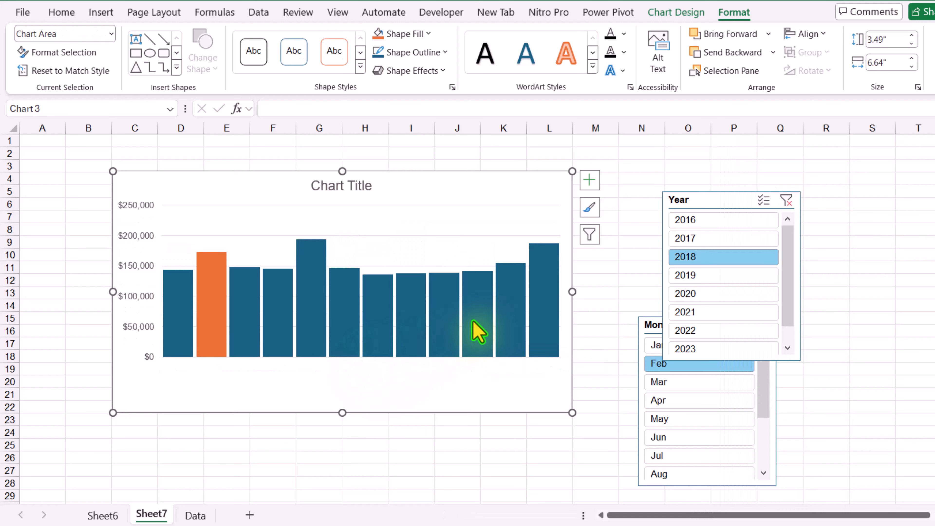
- Move the Year slicer farther from the chart and duplicate its current light slicer style for editing
{"action": "left_click", "coordinate": [711, 200]}
{"action": "left_click_drag", "start_coordinate": [711, 201], "coordinate": [785, 195]}
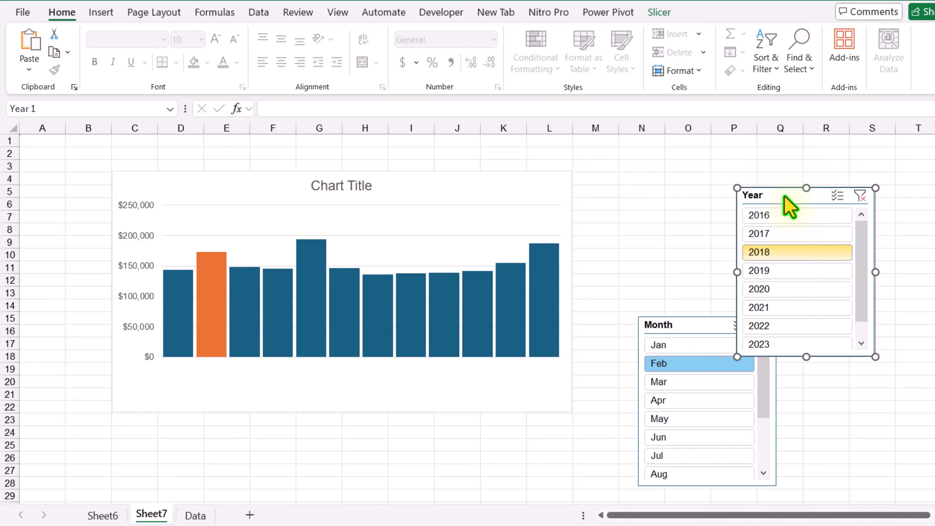
{"action": "left_click", "coordinate": [655, 11]}
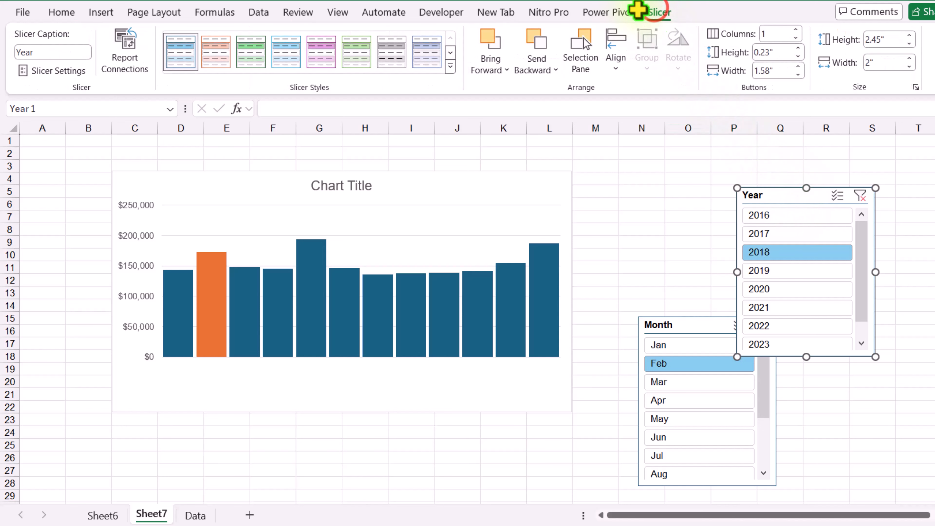
{"action": "right_click", "coordinate": [189, 64]}
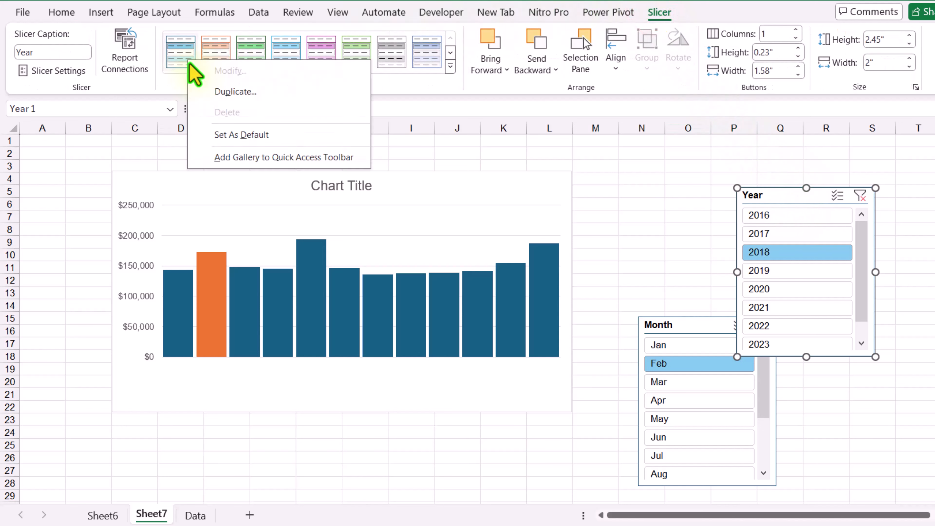
{"action": "left_click", "coordinate": [217, 92]}
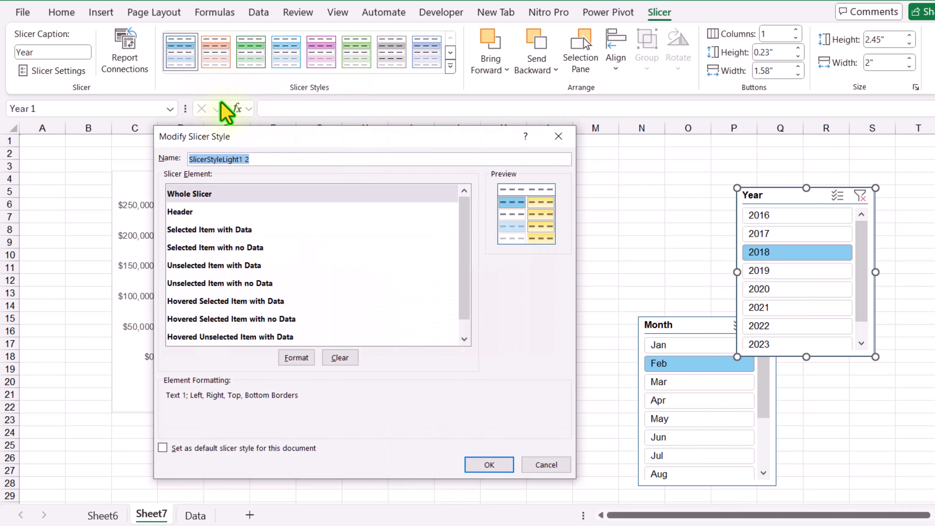
- Give the duplicated style's Whole Slicer element no border and a white fill, and apply the style to the Year slicer
{"action": "left_click", "coordinate": [297, 357]}
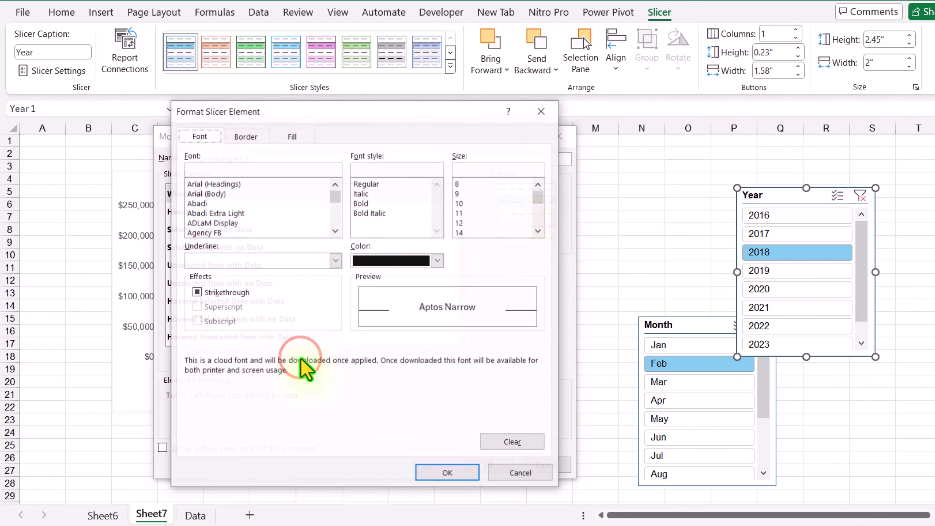
{"action": "left_click", "coordinate": [239, 137]}
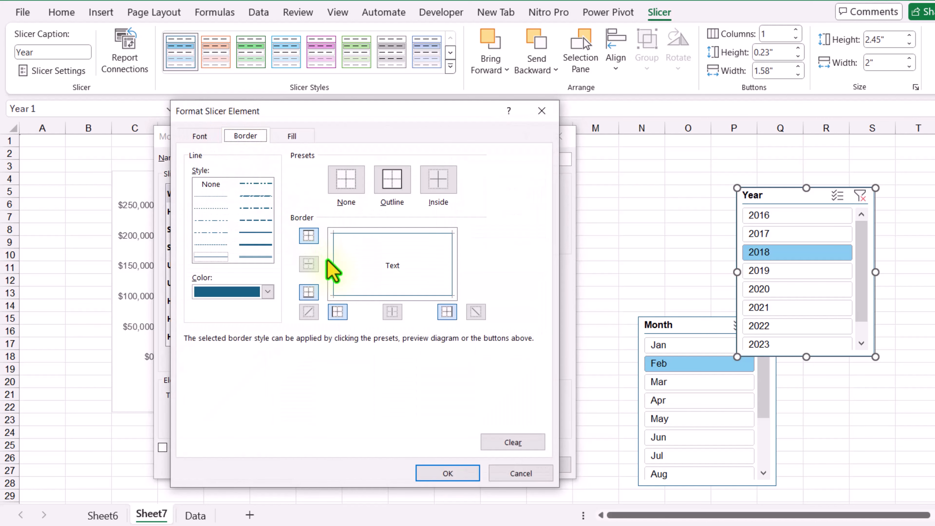
{"action": "left_click", "coordinate": [346, 180]}
{"action": "key", "text": "ctrl+Tab"}
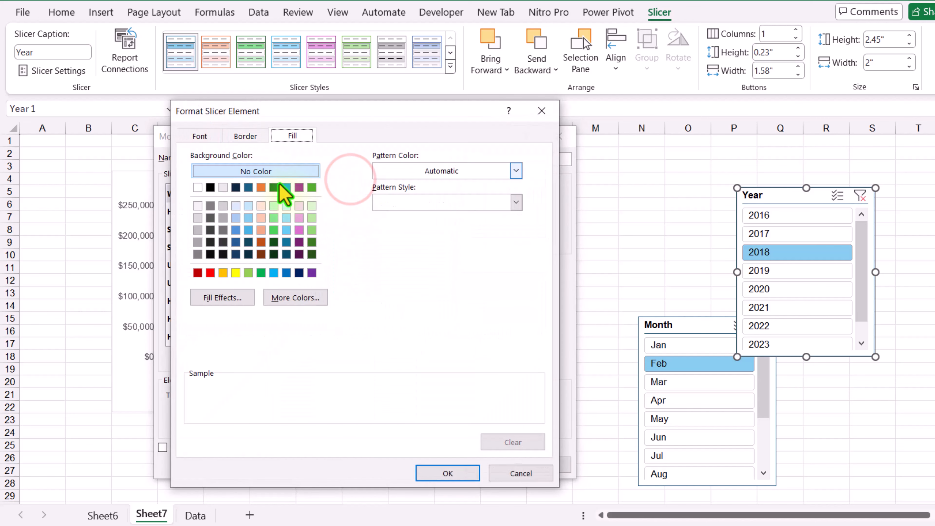
{"action": "left_click", "coordinate": [197, 187]}
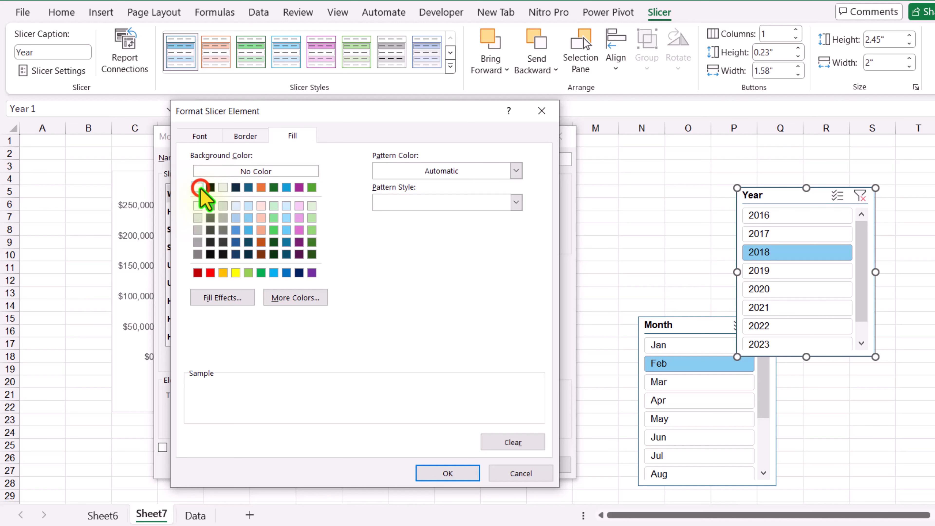
{"action": "left_click", "coordinate": [462, 474]}
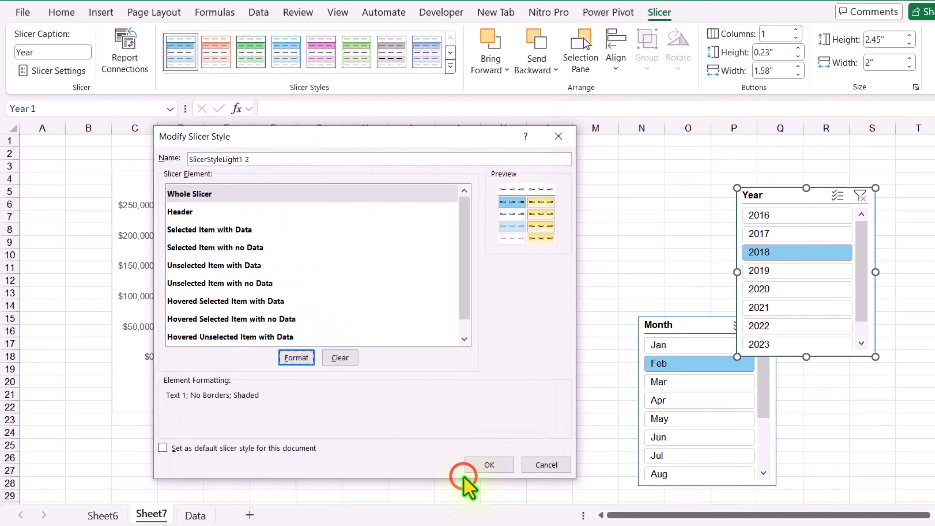
{"action": "left_click", "coordinate": [480, 465]}
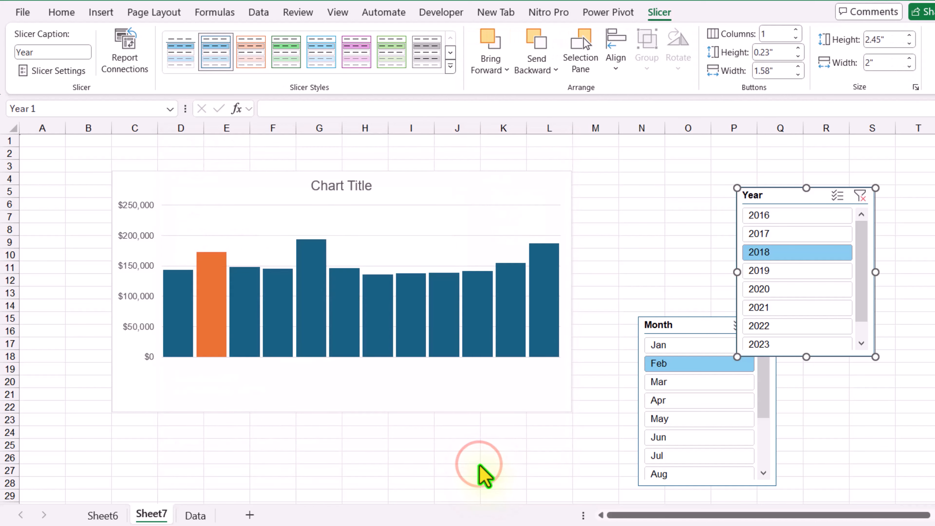
{"action": "left_click", "coordinate": [192, 58]}
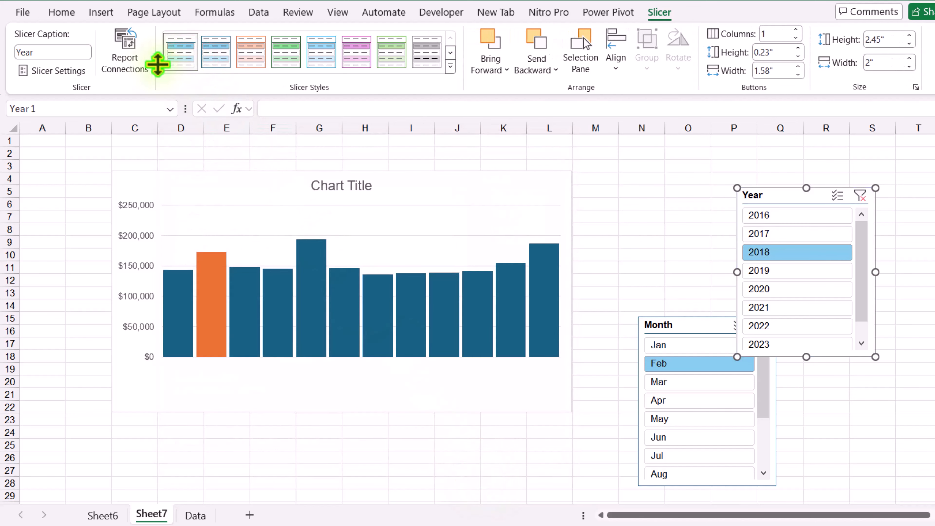
- Turn off the header display for the Year slicer
{"action": "left_click", "coordinate": [73, 74]}
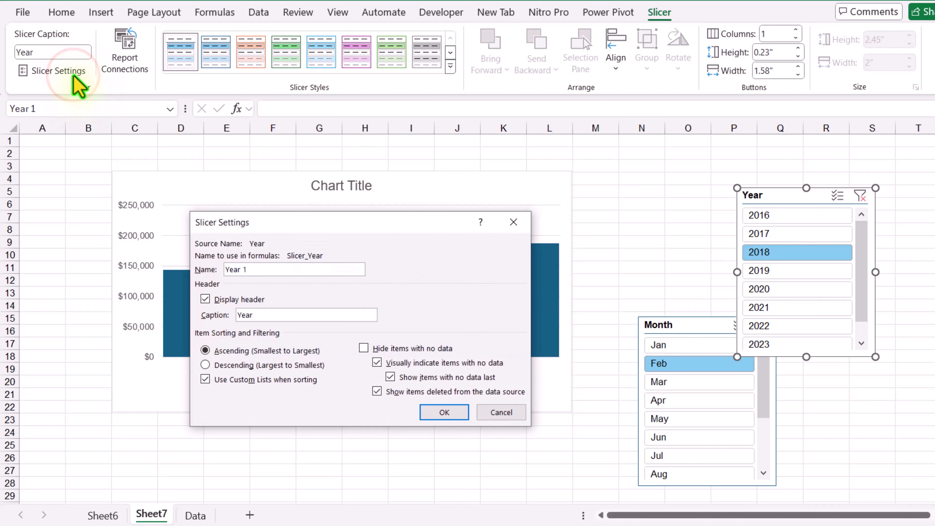
{"action": "left_click", "coordinate": [207, 300]}
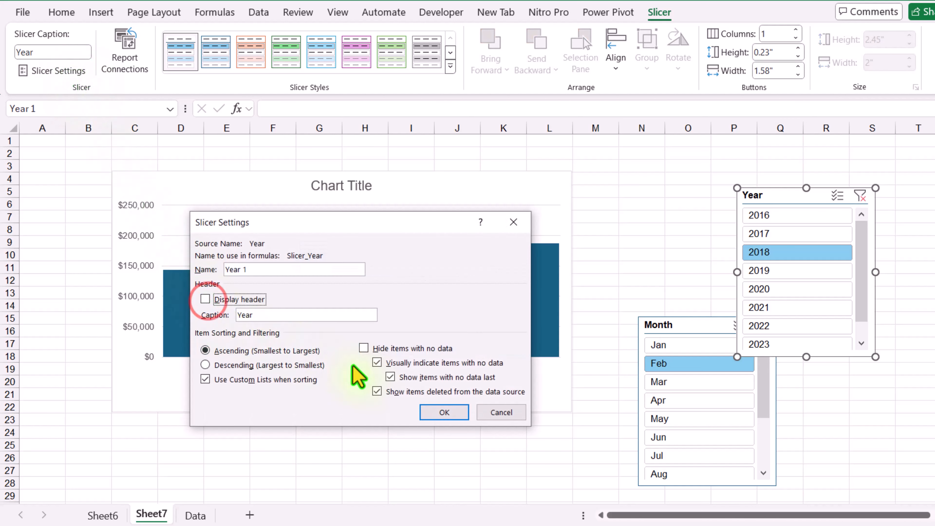
{"action": "left_click", "coordinate": [456, 412]}
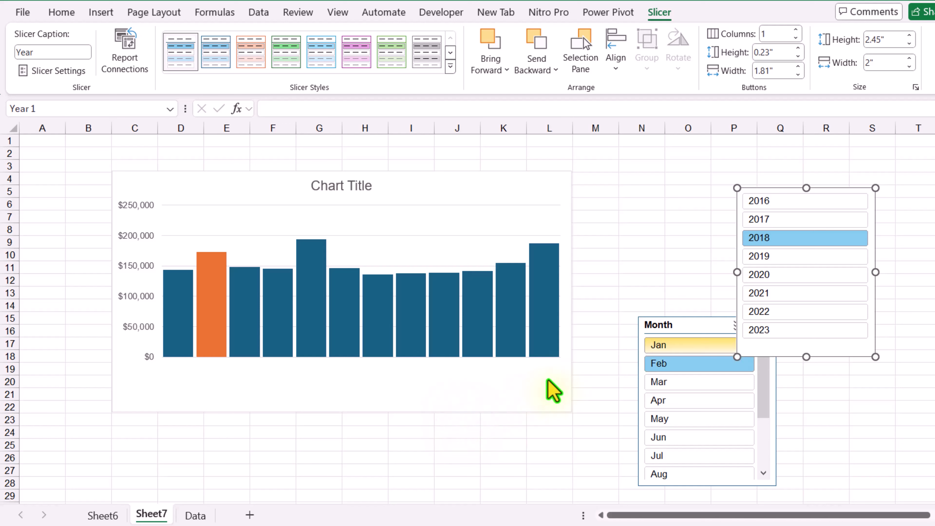
- Apply the custom borderless style to the Month slicer and turn off its header display
{"action": "left_click", "coordinate": [700, 326]}
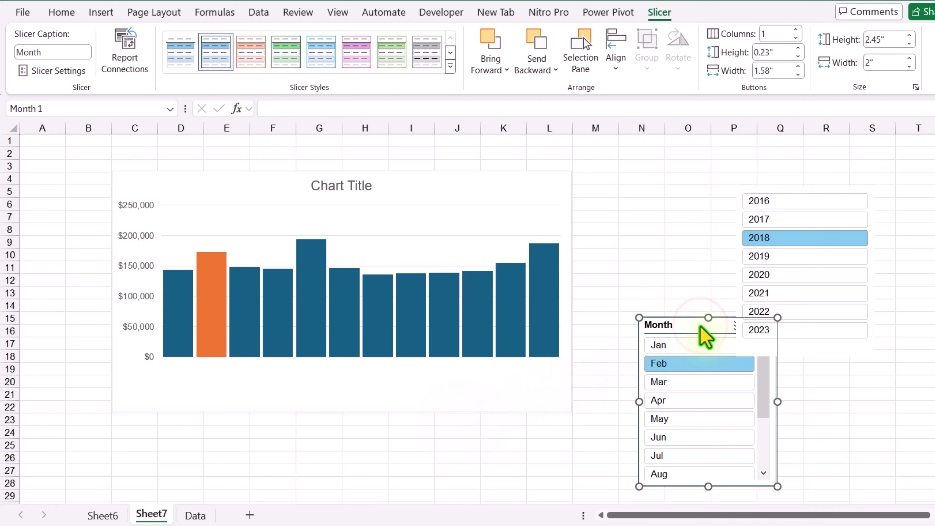
{"action": "left_click", "coordinate": [173, 63]}
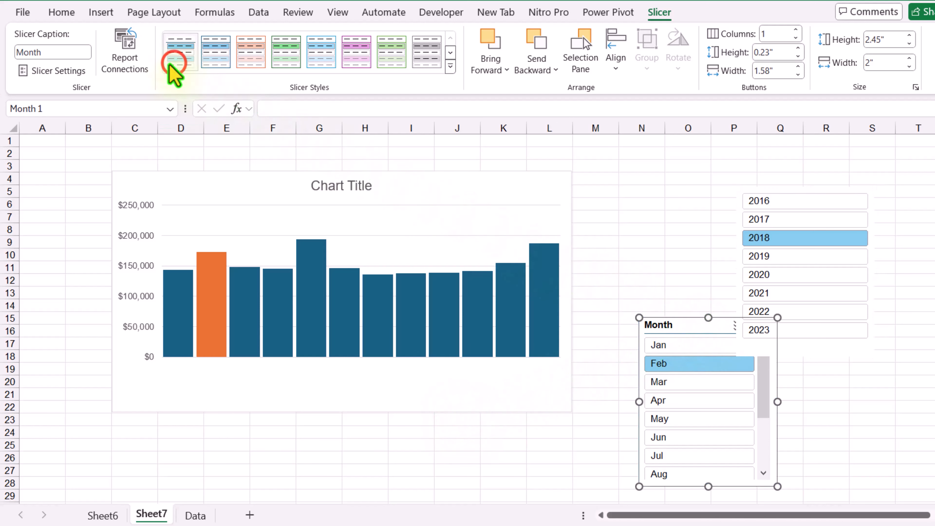
{"action": "left_click", "coordinate": [45, 72]}
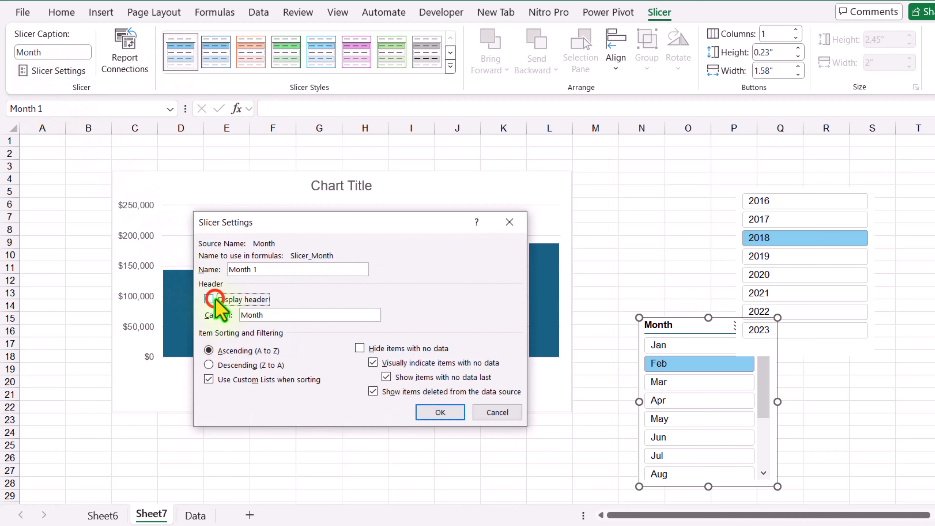
{"action": "left_click", "coordinate": [445, 414]}
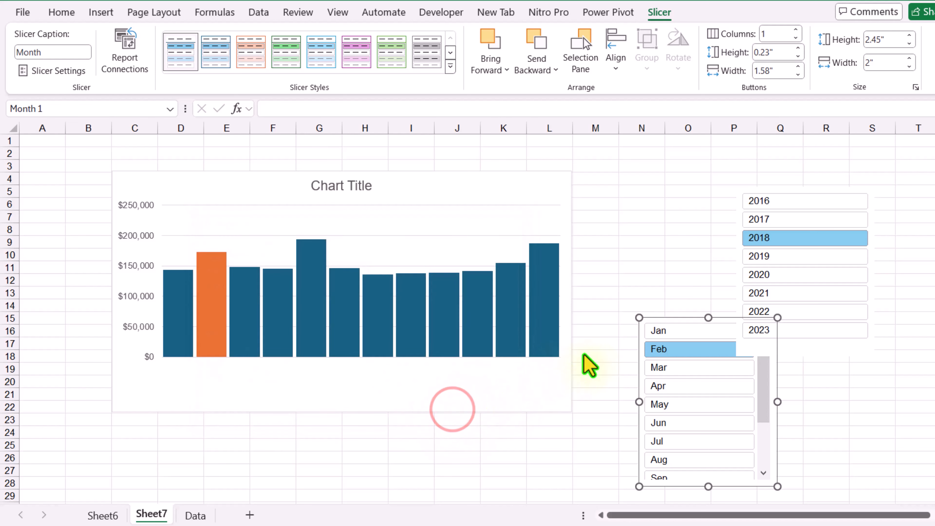
- Set the Month slicer to 12 columns
{"action": "left_click", "coordinate": [796, 29]}
{"action": "left_click", "coordinate": [796, 30]}
{"action": "left_click", "coordinate": [796, 29]}
{"action": "left_click", "coordinate": [797, 29]}
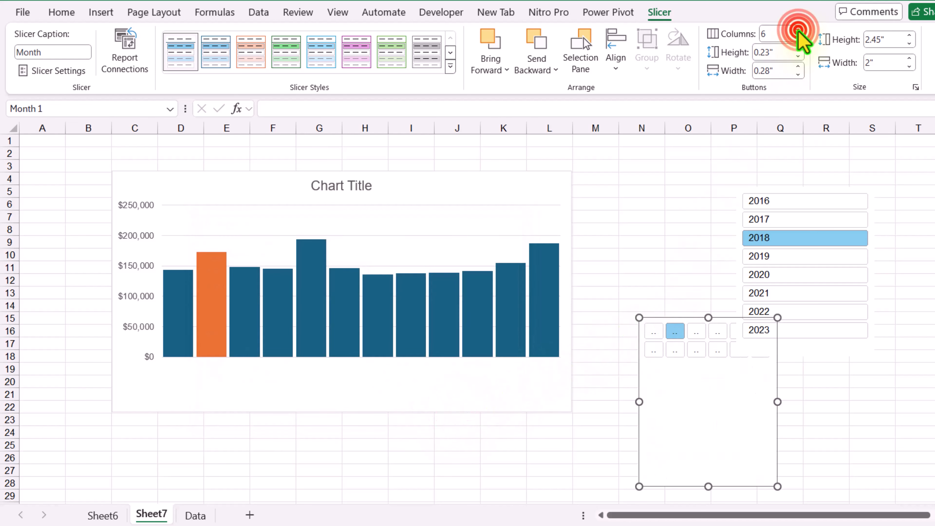
{"action": "left_click", "coordinate": [796, 30]}
{"action": "left_click", "coordinate": [796, 30]}
{"action": "left_click", "coordinate": [796, 29]}
{"action": "left_click", "coordinate": [796, 29]}
{"action": "left_click", "coordinate": [796, 29]}
{"action": "left_click", "coordinate": [796, 30]}
{"action": "left_click", "coordinate": [796, 29]}
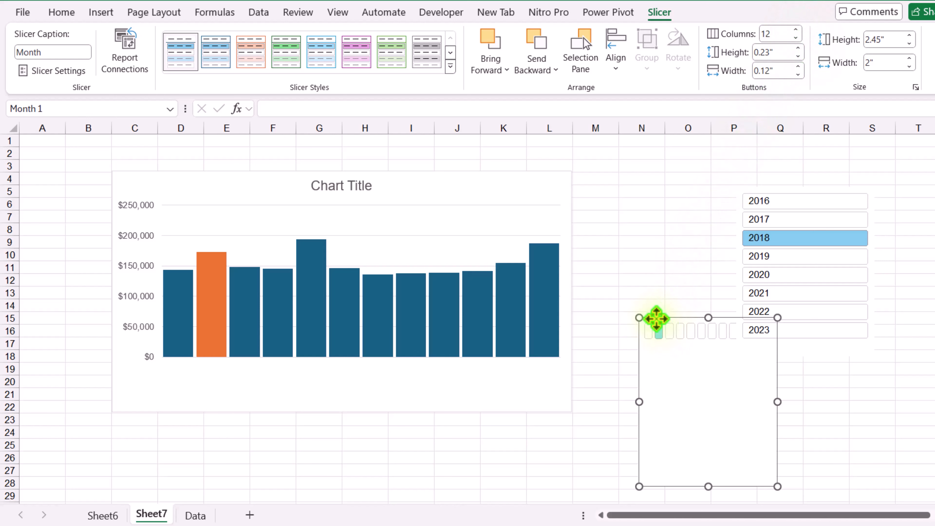
- Place the Month slicer beneath the chart's columns and bring it in front of the chart
{"action": "left_click_drag", "start_coordinate": [656, 319], "coordinate": [180, 382]}
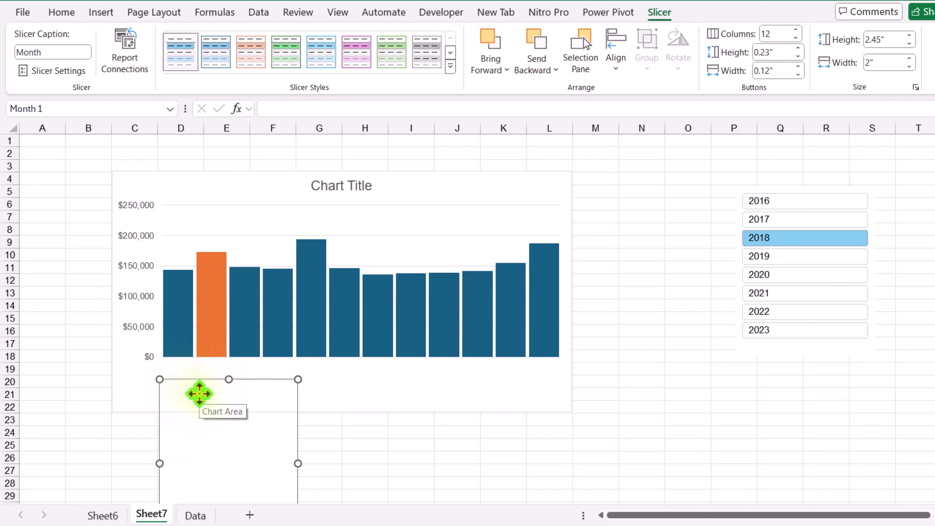
{"action": "left_click", "coordinate": [487, 68]}
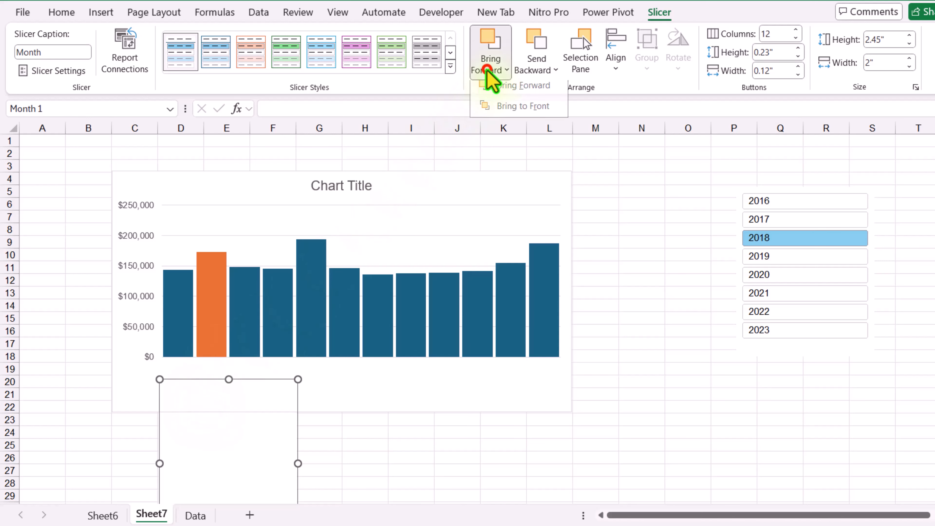
{"action": "left_click", "coordinate": [505, 113]}
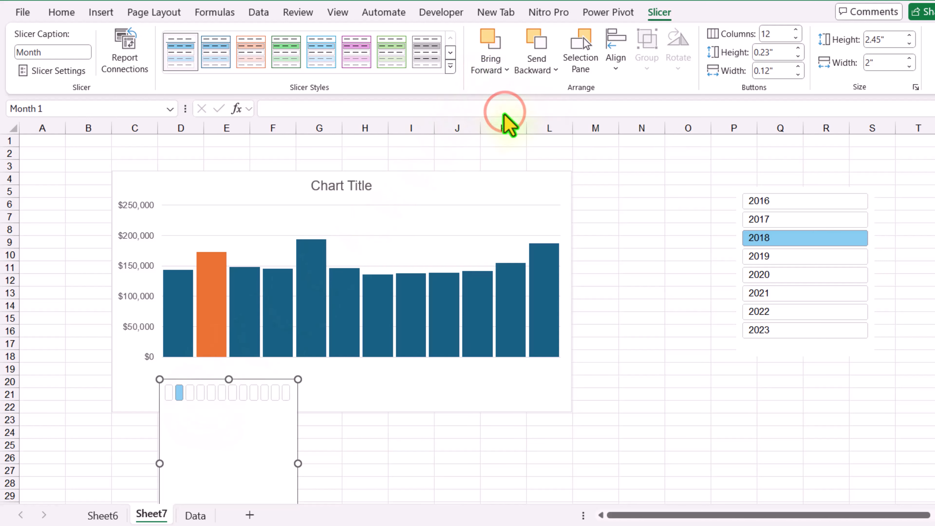
- Widen the Month slicer and shorten it to a single row, aligning each month directly beneath its chart column
{"action": "left_click_drag", "start_coordinate": [298, 464], "coordinate": [562, 445]}
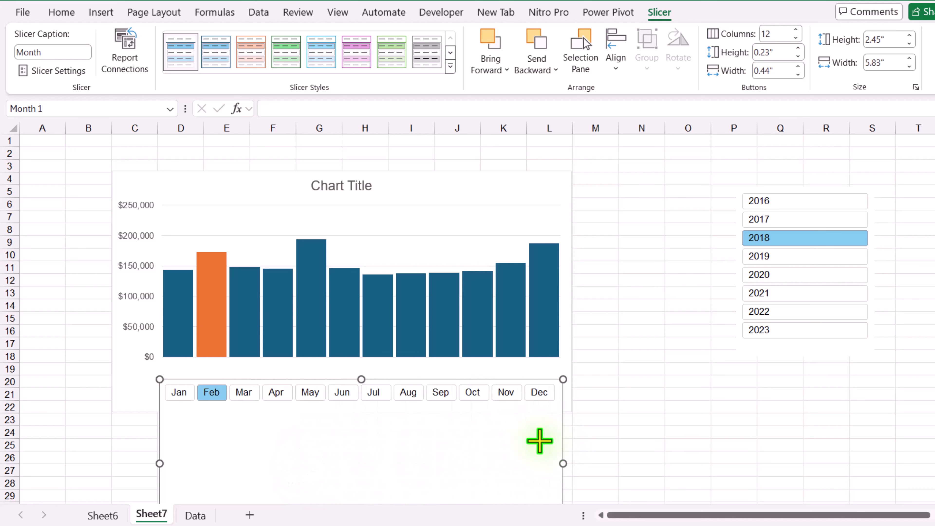
{"action": "left_click", "coordinate": [661, 411]}
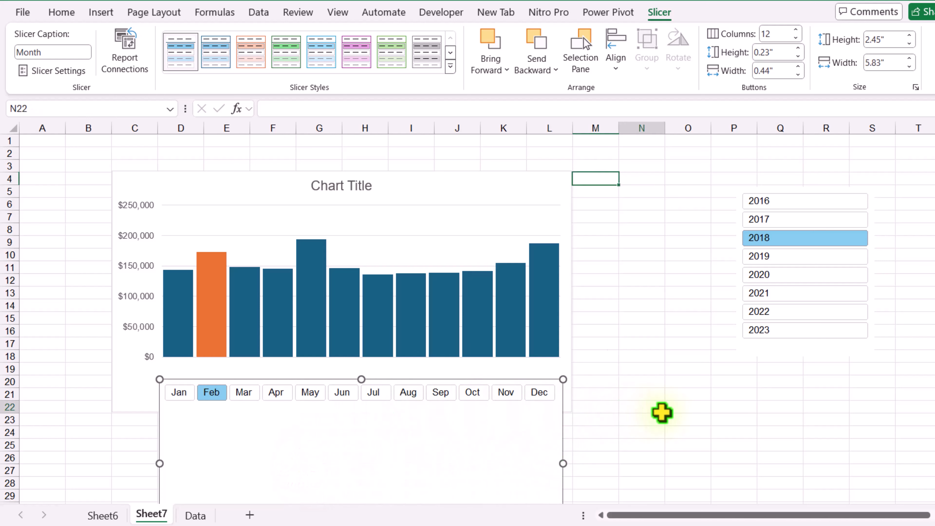
{"action": "scroll", "coordinate": [387, 438], "scroll_direction": "down", "scroll_amount": 2}
{"action": "left_click", "coordinate": [355, 445]}
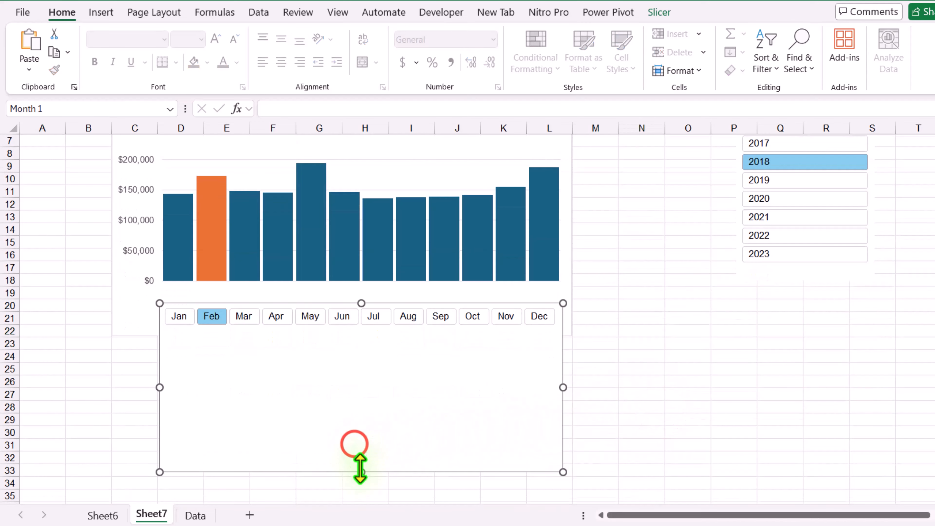
{"action": "left_click_drag", "start_coordinate": [361, 470], "coordinate": [331, 315]}
{"action": "left_click_drag", "start_coordinate": [560, 305], "coordinate": [568, 306]}
{"action": "left_click_drag", "start_coordinate": [571, 306], "coordinate": [565, 307]}
{"action": "left_click", "coordinate": [543, 355]}
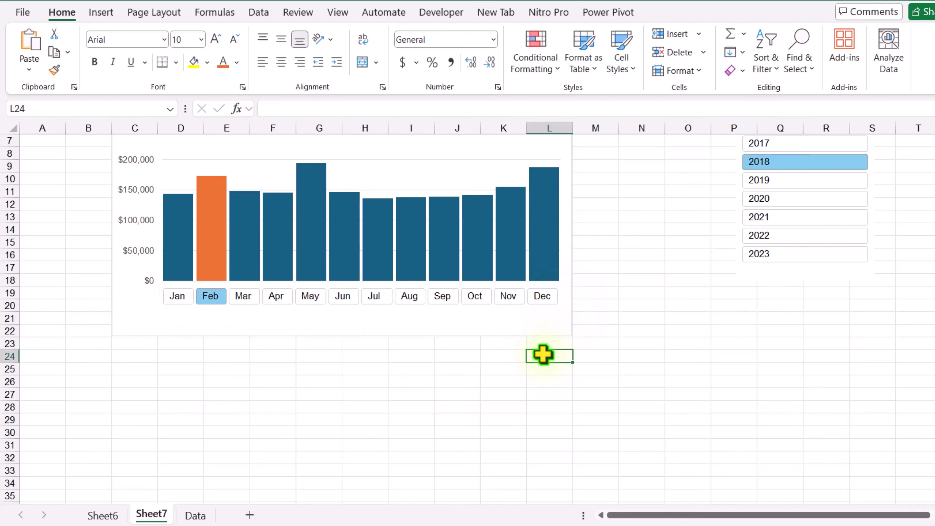
- Try Aug, Jul and Jun individually in the Month slicer, and finish with Jun, Aug and Sep selected together
{"action": "scroll", "coordinate": [515, 365], "scroll_direction": "up", "scroll_amount": 2}
{"action": "left_click", "coordinate": [405, 371]}
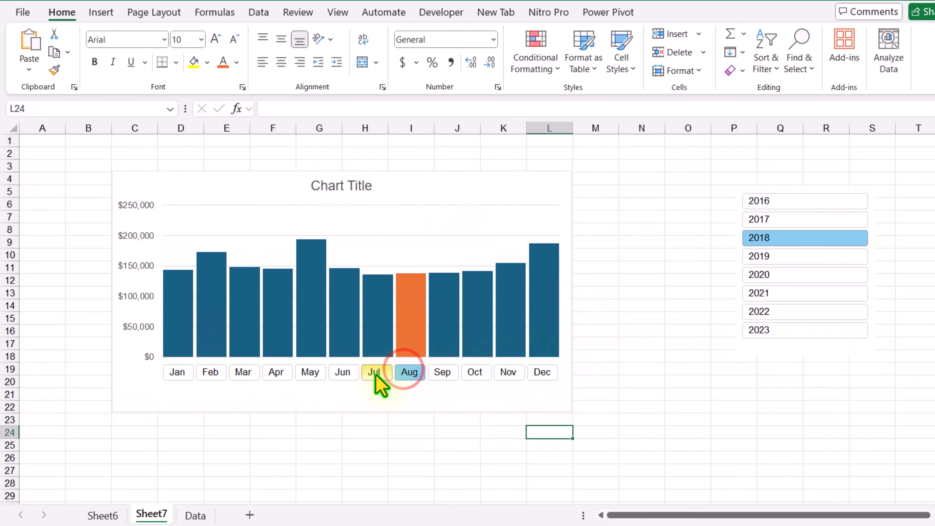
{"action": "left_click", "coordinate": [373, 374]}
{"action": "left_click", "coordinate": [348, 374]}
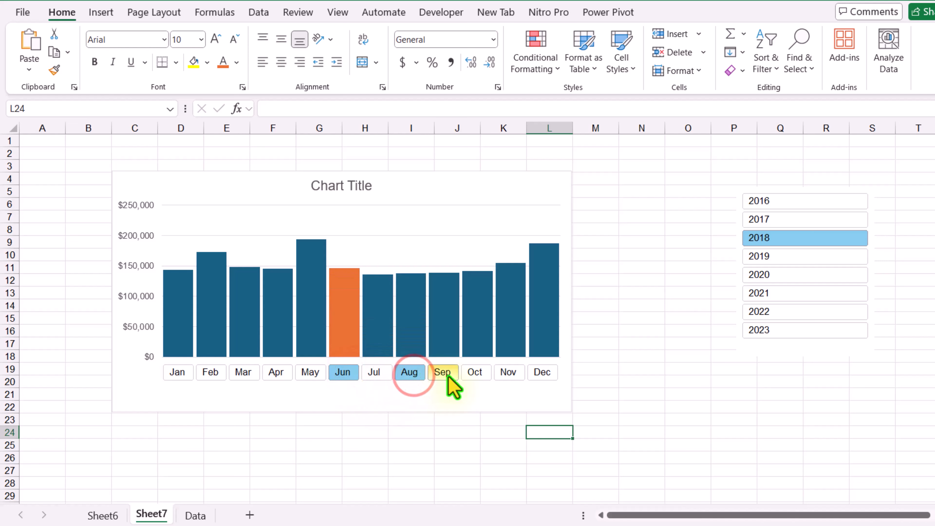
{"action": "left_click", "coordinate": [436, 373], "text": "ctrl"}
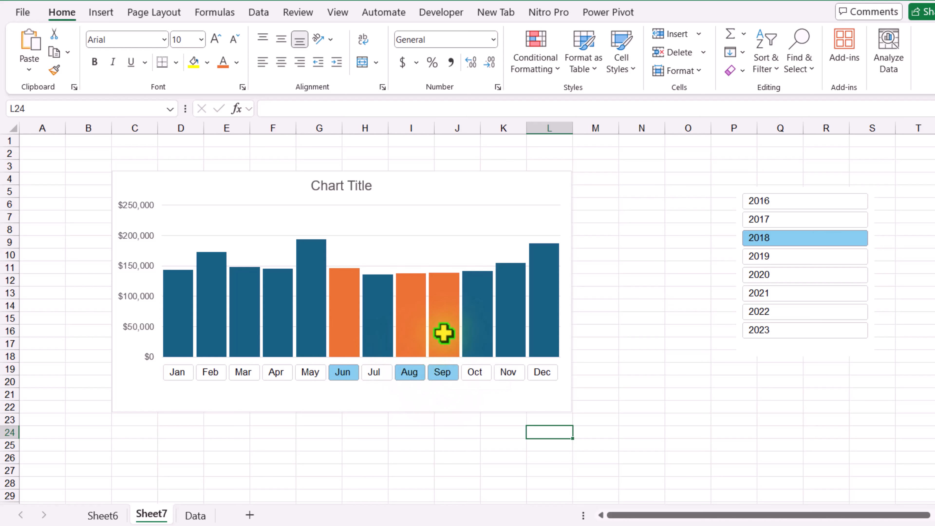
- Move the Year slicer against the chart's right edge, narrow it to fit the years and stretch it to the chart's height
{"action": "left_click", "coordinate": [786, 191]}
{"action": "left_click_drag", "start_coordinate": [786, 190], "coordinate": [619, 174]}
{"action": "left_click_drag", "start_coordinate": [711, 255], "coordinate": [622, 251]}
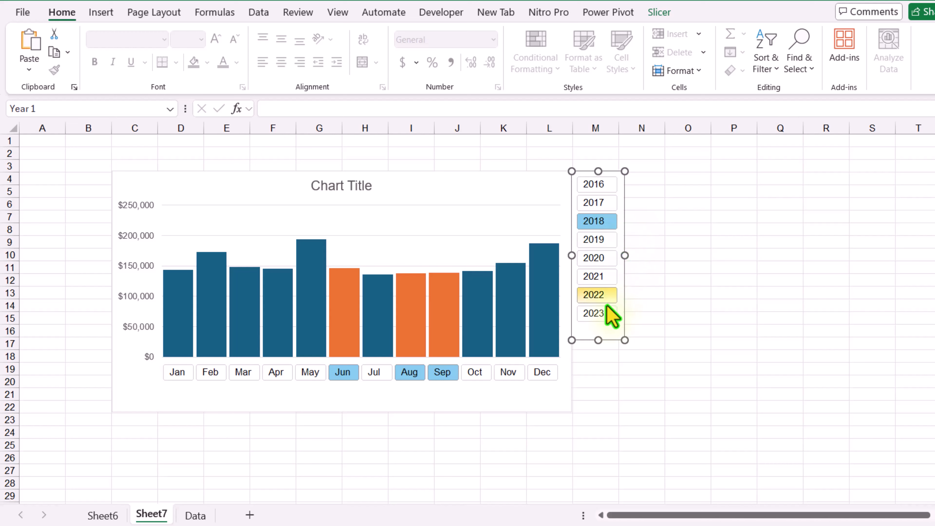
{"action": "left_click_drag", "start_coordinate": [598, 340], "coordinate": [604, 411]}
{"action": "key", "text": "Escape"}
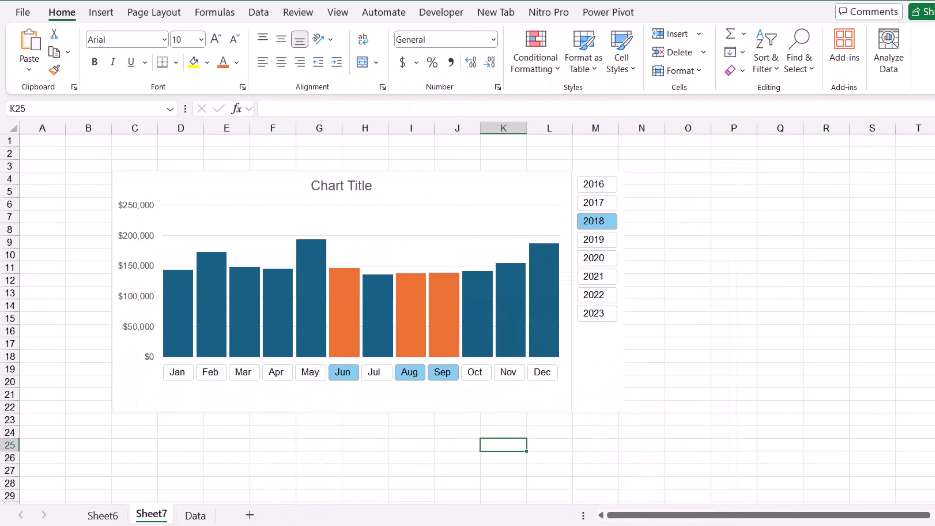
- Clear the leftover objects from Sheet6, including its Month and Year slicers
{"action": "left_click", "coordinate": [103, 515]}
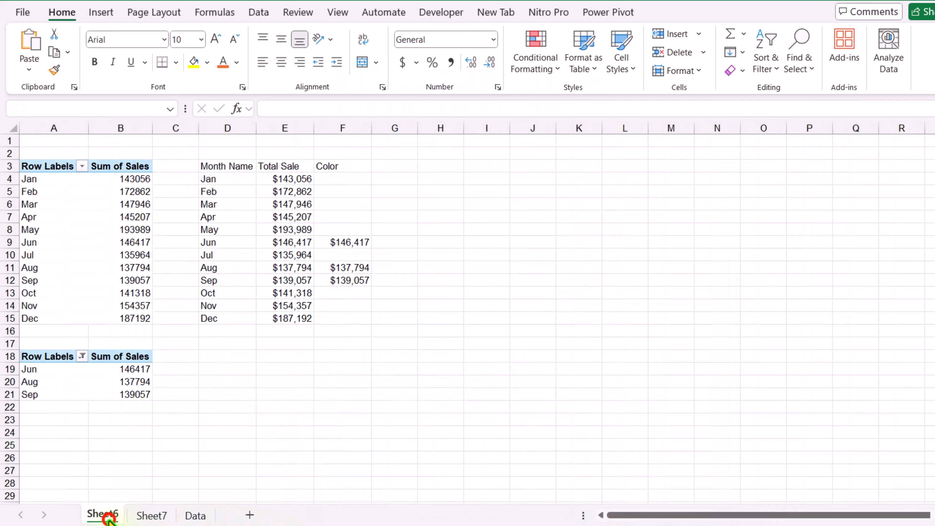
{"action": "left_click", "coordinate": [448, 226]}
{"action": "left_click", "coordinate": [413, 297]}
{"action": "key", "text": "Delete"}
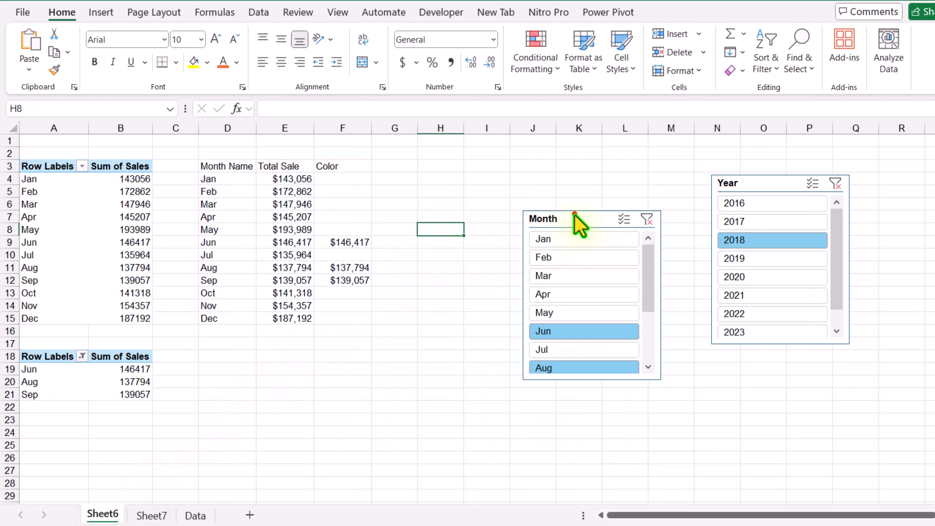
{"action": "left_click", "coordinate": [575, 214]}
{"action": "key", "text": "Delete"}
{"action": "left_click", "coordinate": [750, 186]}
{"action": "key", "text": "Delete"}
{"action": "left_click", "coordinate": [355, 347]}
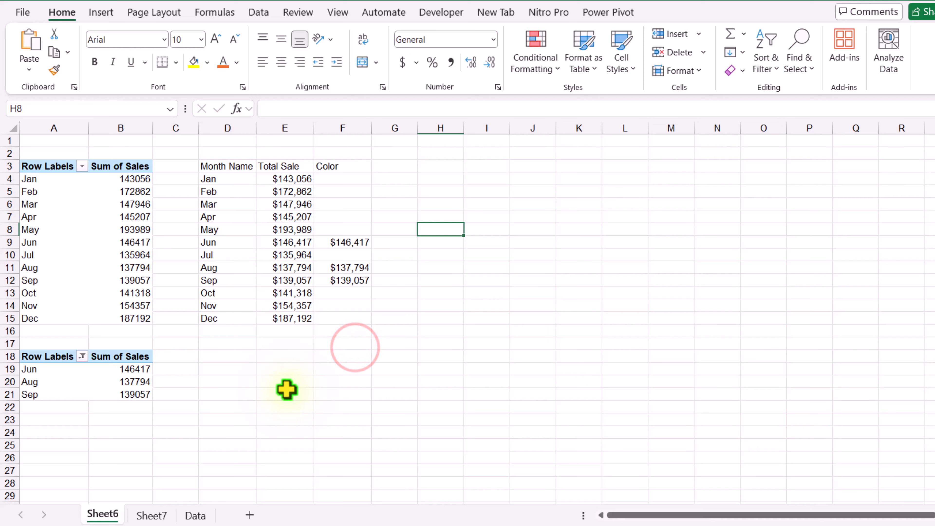
- Label cell F31 "Total Sales Amount" and sum the Color column, F4:F15, in G31
{"action": "scroll", "coordinate": [287, 390], "scroll_direction": "down", "scroll_amount": 6}
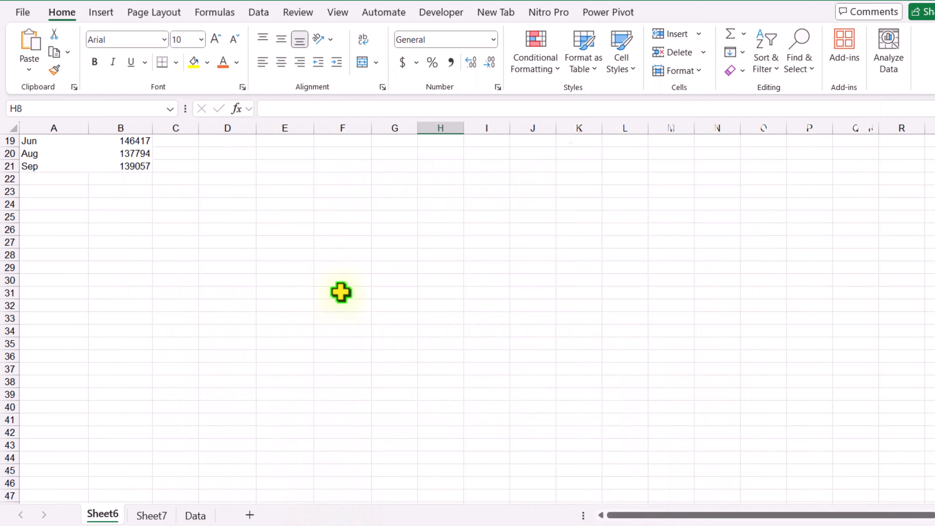
{"action": "left_click", "coordinate": [341, 292]}
{"action": "type", "text": "Total Sales Amount"}
{"action": "key", "text": "Tab"}
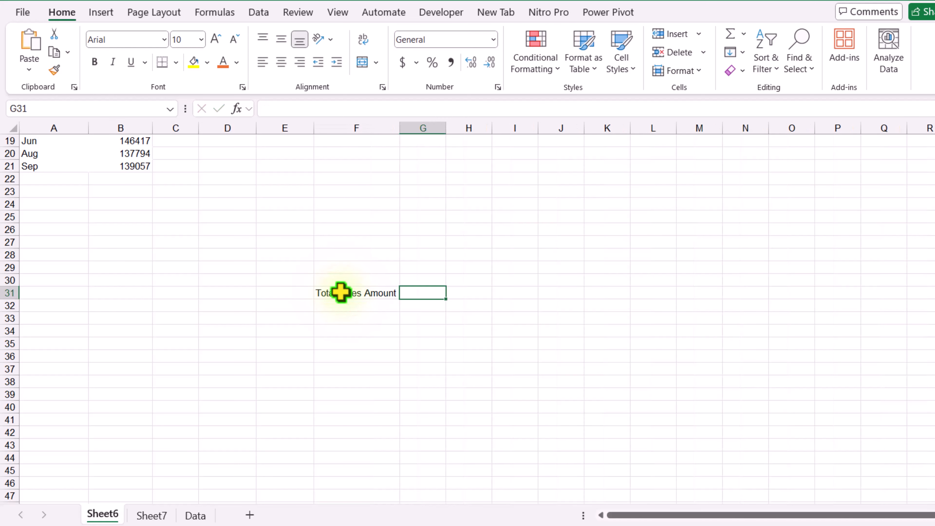
{"action": "type", "text": "=sum("}
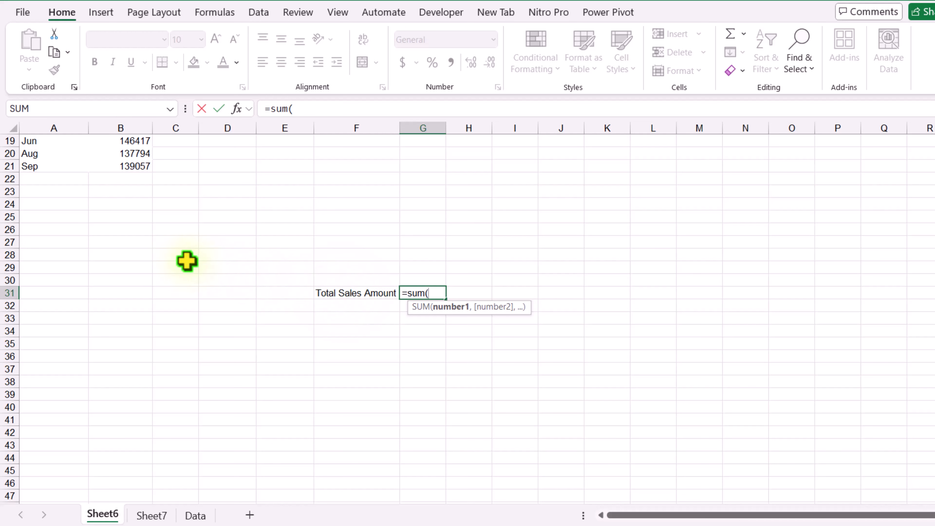
{"action": "scroll", "coordinate": [175, 259], "scroll_direction": "up", "scroll_amount": 6}
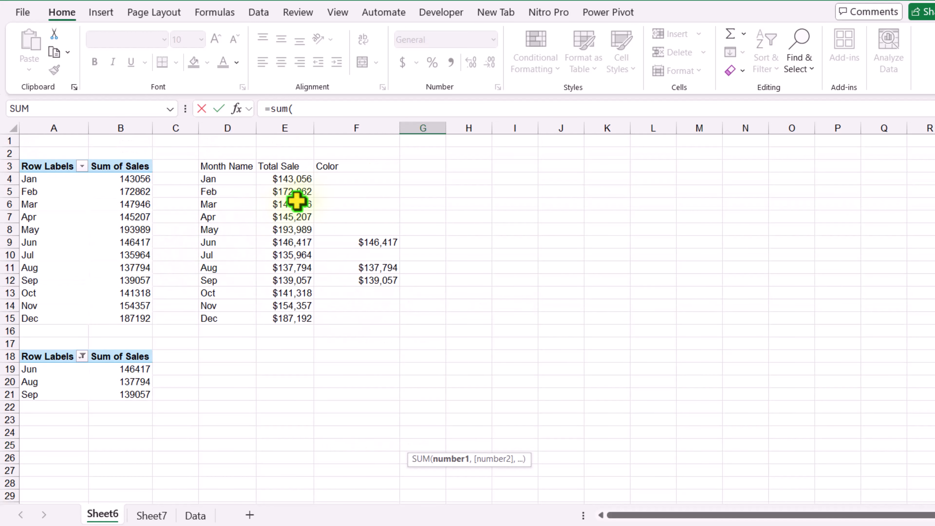
{"action": "left_click_drag", "start_coordinate": [341, 179], "coordinate": [357, 319]}
{"action": "key", "text": "Return"}
- Label cell F32 "% of Yearly Total" and enter =G31/SUM(E4:E15) in G32, formatted as a percentage
{"action": "scroll", "coordinate": [357, 319], "scroll_direction": "down", "scroll_amount": 2}
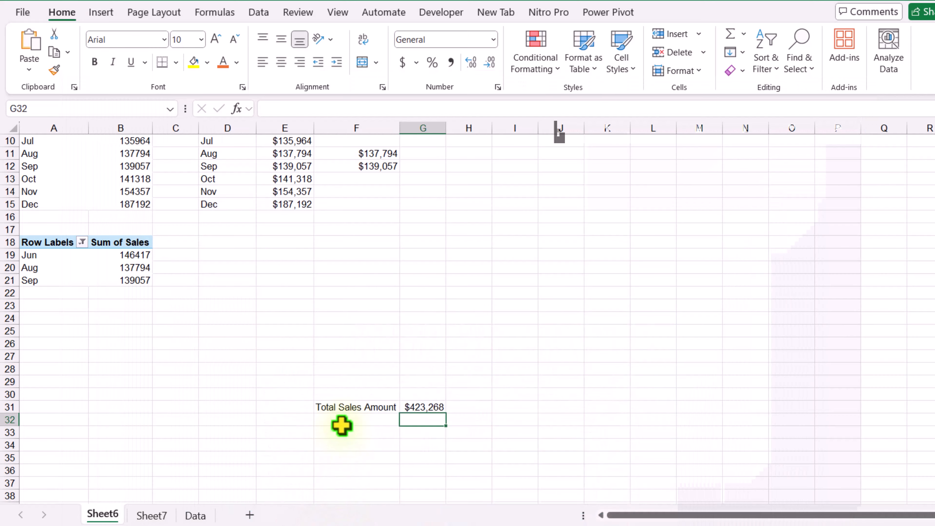
{"action": "left_click", "coordinate": [341, 420]}
{"action": "key", "text": "Right"}
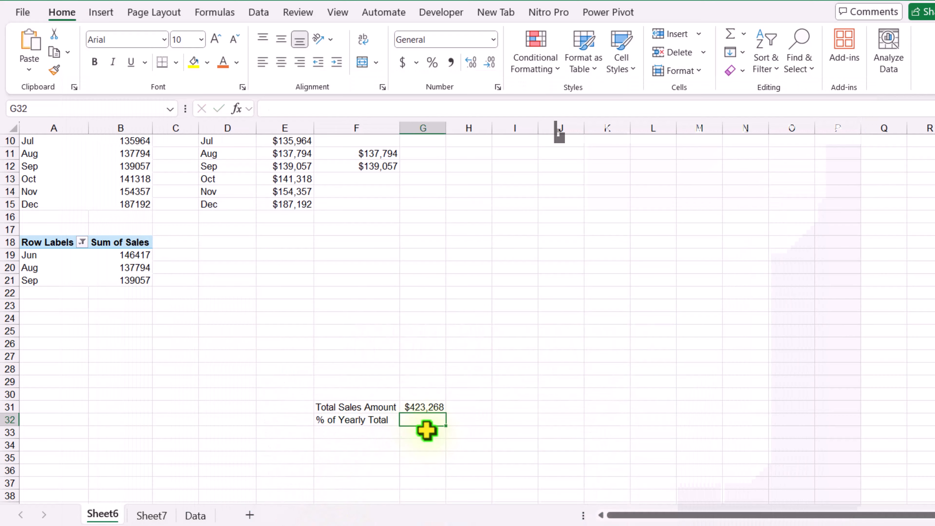
{"action": "type", "text": "="}
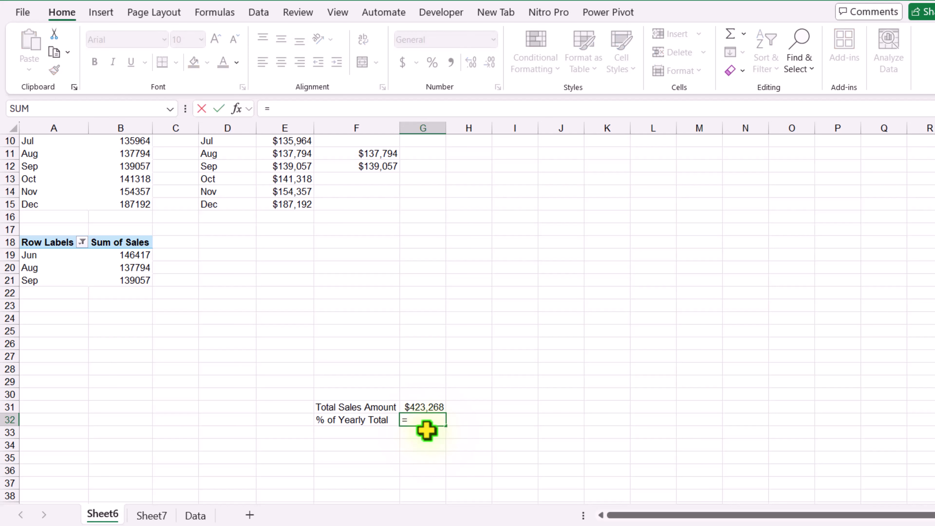
{"action": "left_click", "coordinate": [424, 407]}
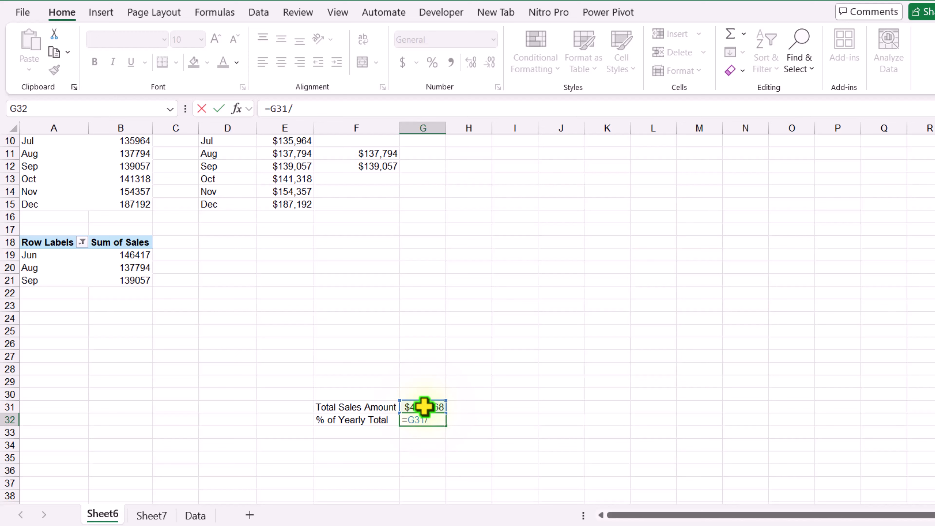
{"action": "type", "text": "/sum("}
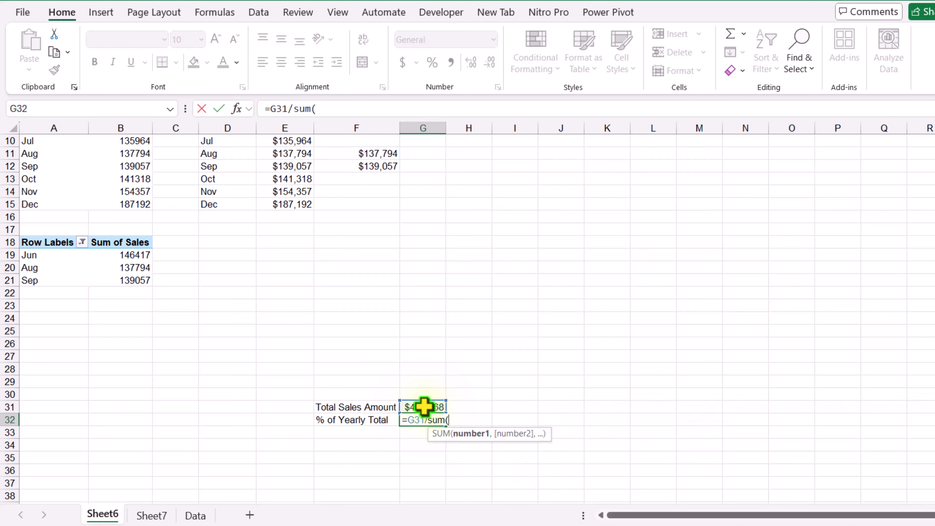
{"action": "scroll", "coordinate": [396, 355], "scroll_direction": "up", "scroll_amount": 3}
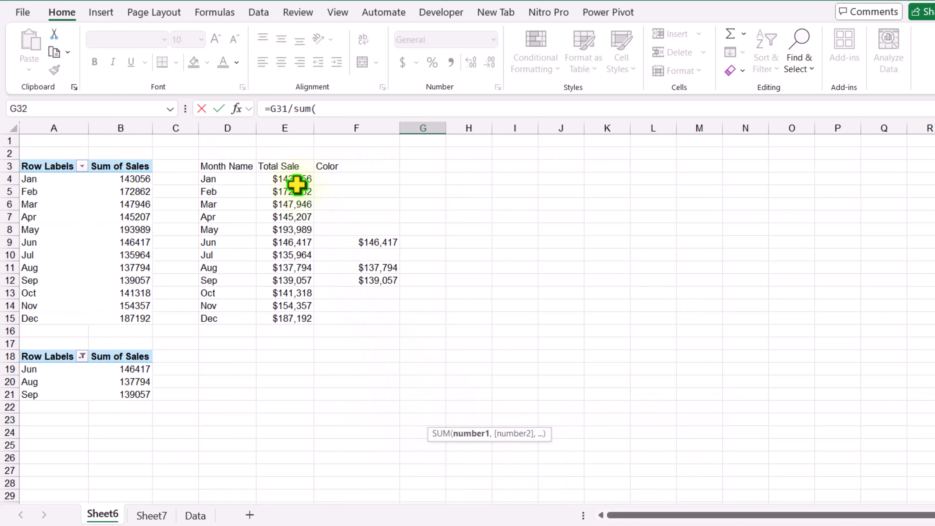
{"action": "left_click_drag", "start_coordinate": [297, 182], "coordinate": [286, 319]}
{"action": "key", "text": "ctrl+Return"}
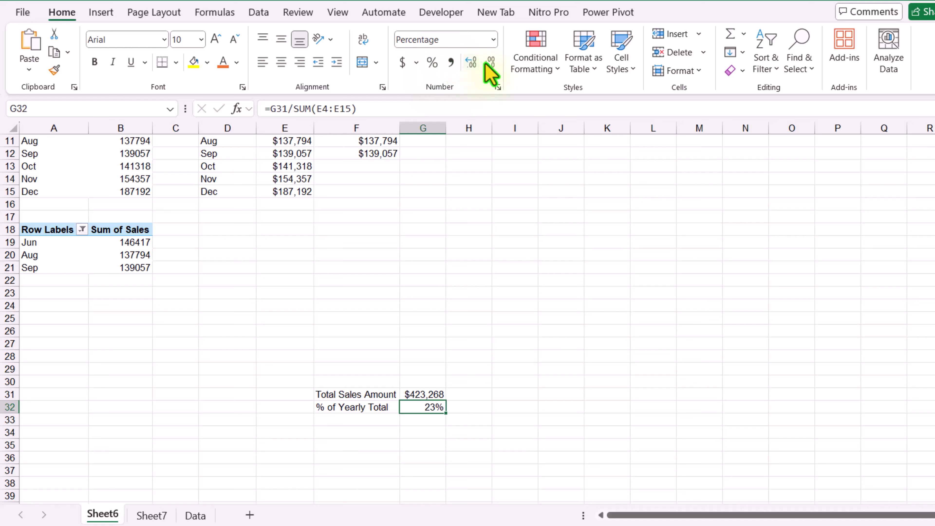
- Show the percentage in G32 with one decimal and format the label in F31 as bold 14 pt ADLaM Display
{"action": "left_click", "coordinate": [469, 60]}
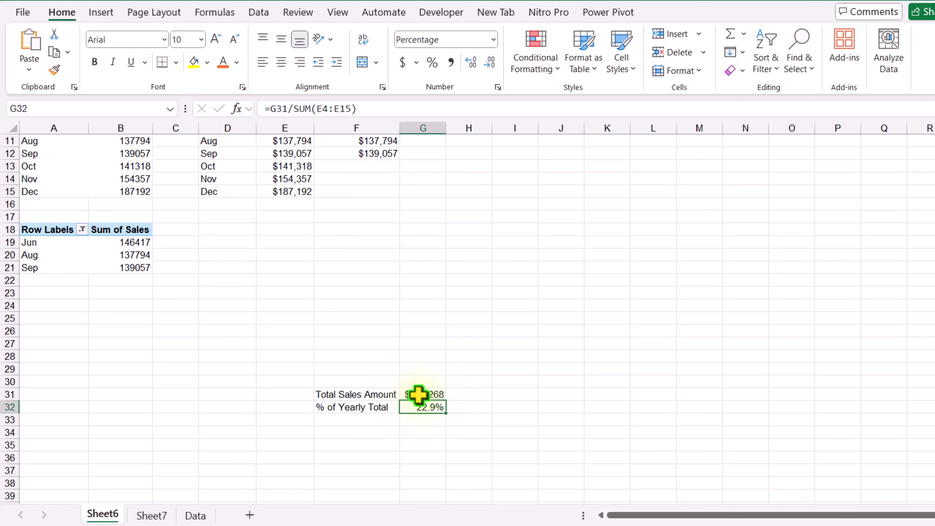
{"action": "left_click", "coordinate": [378, 393]}
{"action": "left_click", "coordinate": [216, 38]}
{"action": "left_click", "coordinate": [216, 38]}
{"action": "left_click", "coordinate": [216, 38]}
{"action": "left_click", "coordinate": [94, 61]}
{"action": "left_click", "coordinate": [164, 40]}
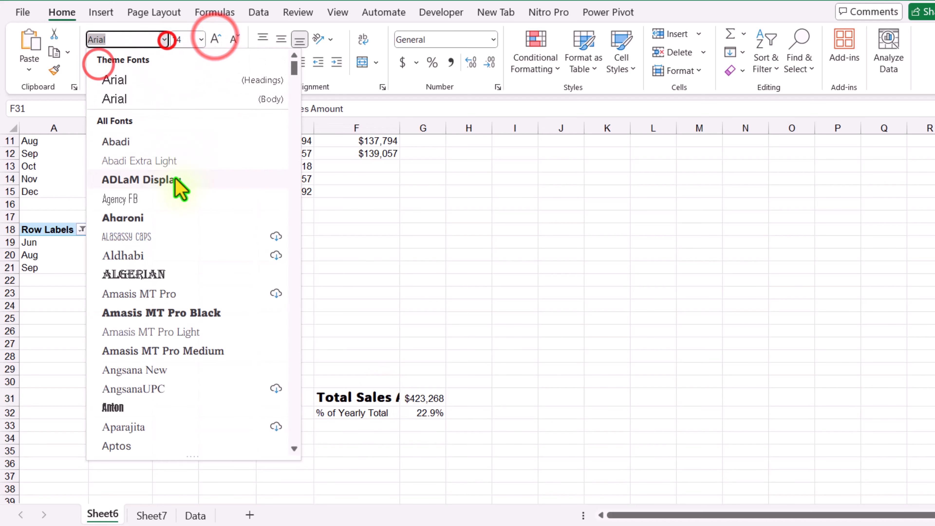
{"action": "left_click", "coordinate": [176, 178]}
- Copy F31's formatting to the label in F32 and autofit column F to the labels
{"action": "left_click", "coordinate": [54, 71]}
{"action": "left_click", "coordinate": [365, 411]}
{"action": "double_click", "coordinate": [400, 129]}
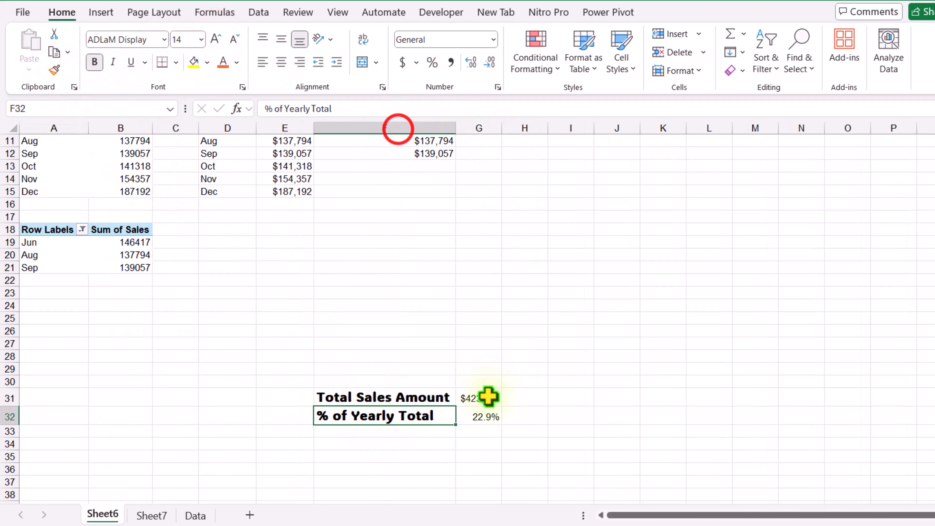
- Make the values in G31:G32 orange, bold and larger
{"action": "left_click_drag", "start_coordinate": [488, 397], "coordinate": [486, 416]}
{"action": "left_click", "coordinate": [237, 59]}
{"action": "left_click", "coordinate": [507, 215]}
{"action": "left_click", "coordinate": [240, 62]}
{"action": "left_click", "coordinate": [488, 309]}
{"action": "left_click", "coordinate": [240, 66]}
{"action": "left_click", "coordinate": [278, 151]}
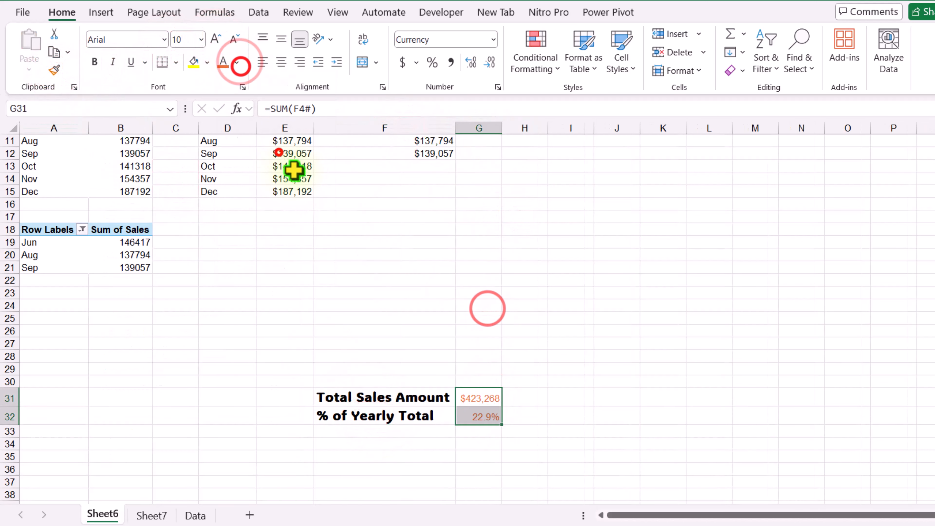
{"action": "left_click", "coordinate": [94, 62]}
- Hide the gridlines on Sheet6
{"action": "left_click", "coordinate": [444, 278]}
{"action": "left_click", "coordinate": [338, 13]}
{"action": "left_click", "coordinate": [425, 52]}
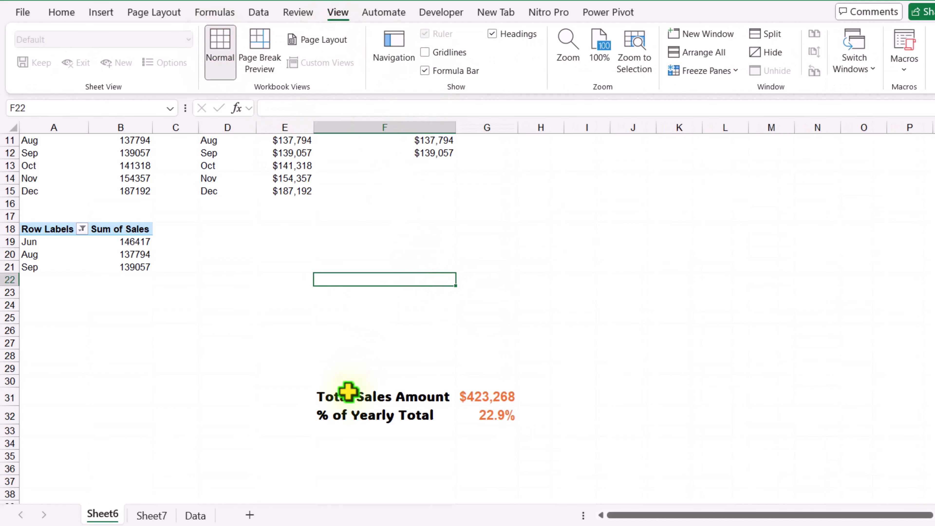
- Copy the summary range F31:G32 and paste it as a linked picture at O5 on Sheet7
{"action": "left_click_drag", "start_coordinate": [331, 394], "coordinate": [505, 415]}
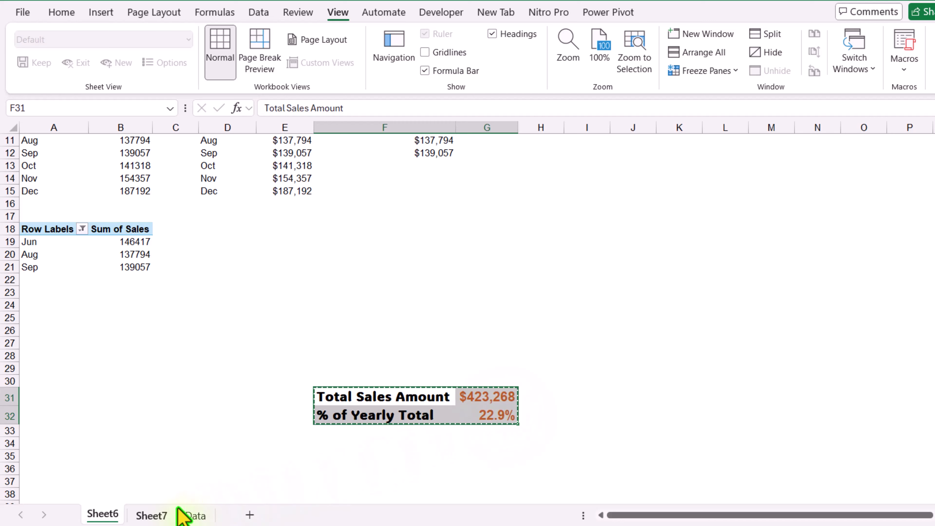
{"action": "key", "text": "ctrl+c"}
{"action": "left_click", "coordinate": [161, 514]}
{"action": "left_click", "coordinate": [675, 191]}
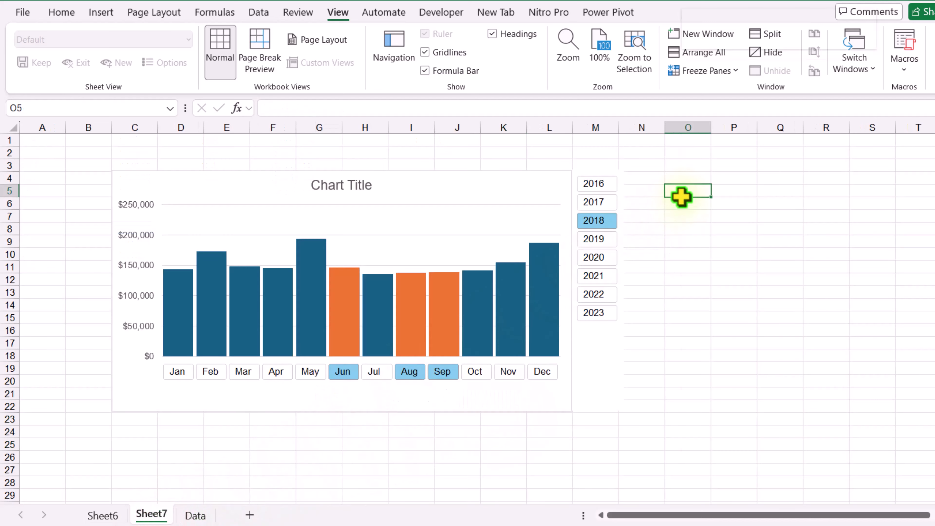
{"action": "right_click", "coordinate": [675, 191]}
{"action": "mouse_move", "coordinate": [831, 188]}
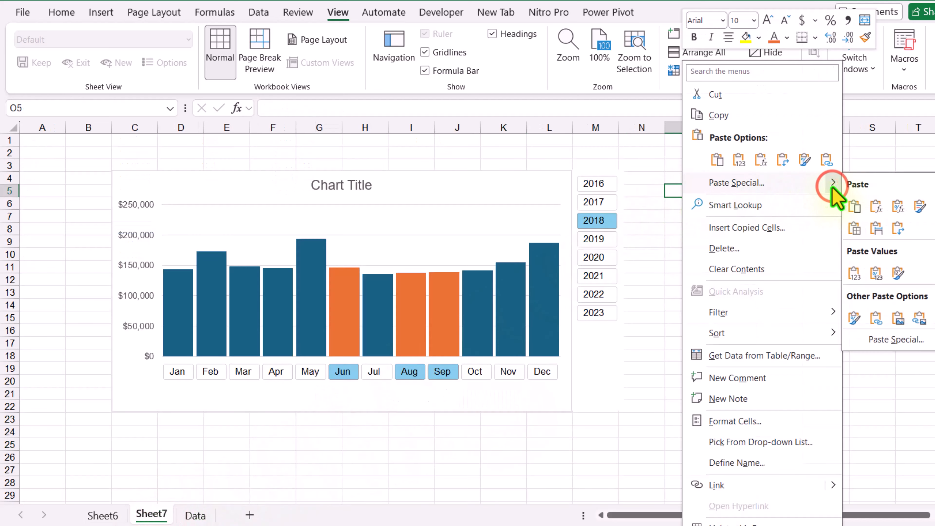
{"action": "left_click", "coordinate": [919, 319]}
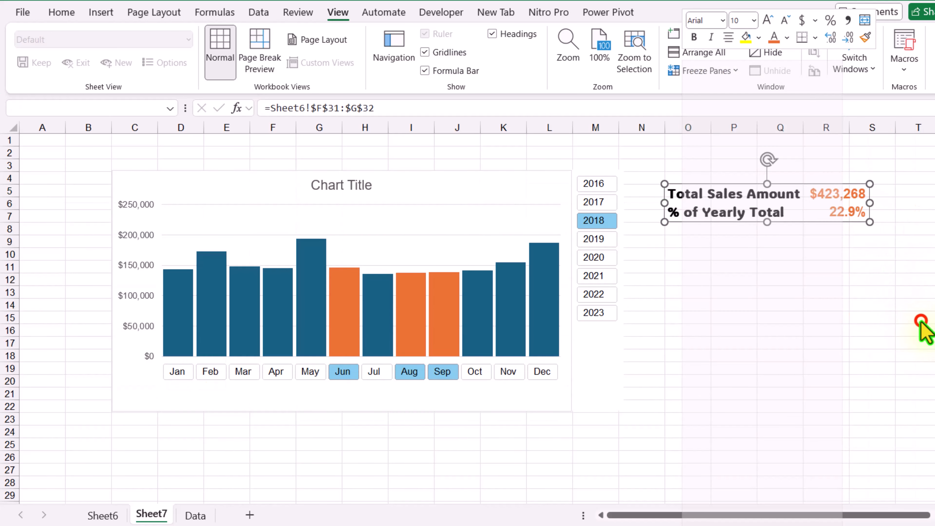
- Delete the chart title and lower the top edge of the plot area to free space above the columns
{"action": "left_click", "coordinate": [363, 184]}
{"action": "key", "text": "Delete"}
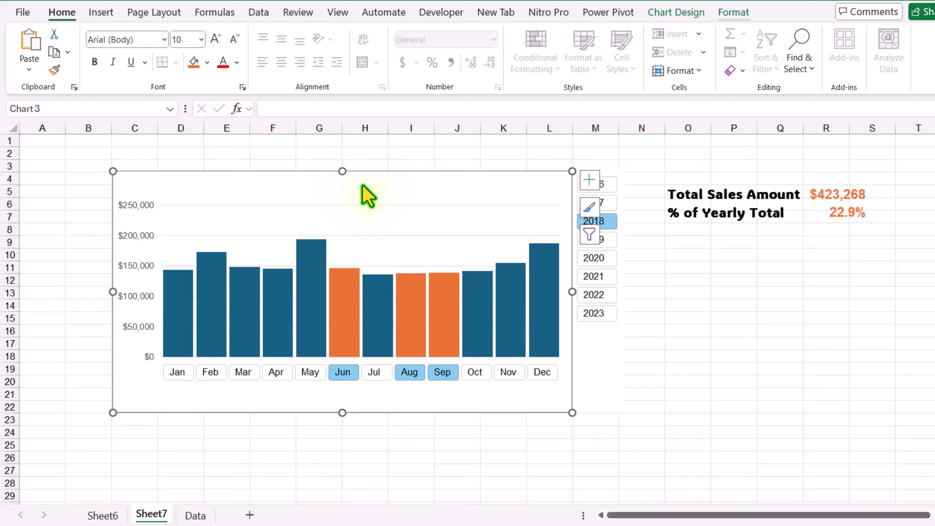
{"action": "left_click", "coordinate": [733, 12]}
{"action": "left_click", "coordinate": [110, 34]}
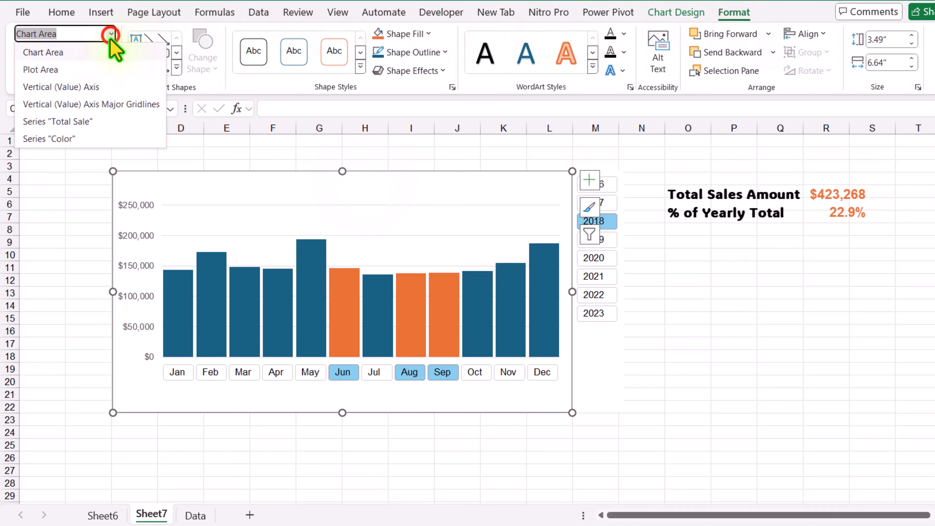
{"action": "left_click", "coordinate": [79, 70]}
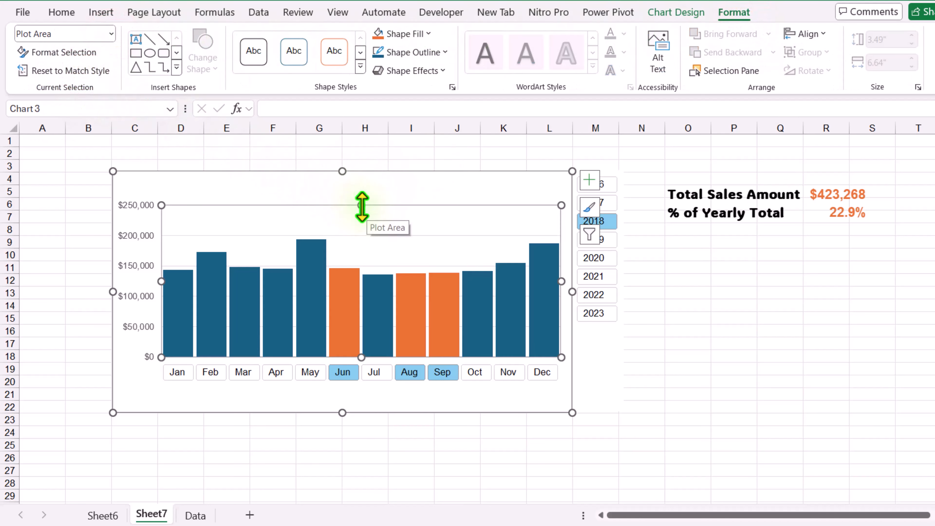
{"action": "left_click_drag", "start_coordinate": [362, 205], "coordinate": [364, 223]}
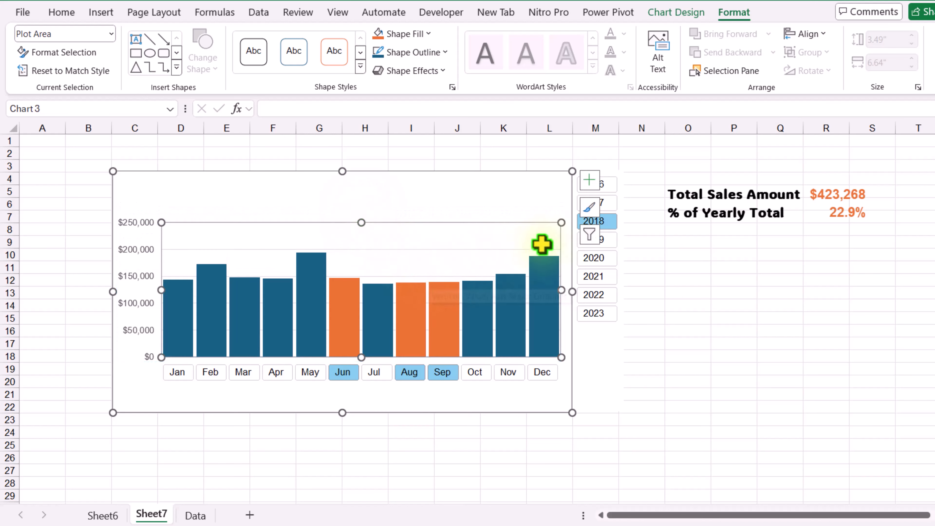
- Move the linked summary picture into the free space above the chart's columns
{"action": "left_click", "coordinate": [695, 215]}
{"action": "left_click_drag", "start_coordinate": [741, 210], "coordinate": [338, 209]}
{"action": "key", "text": "Escape"}
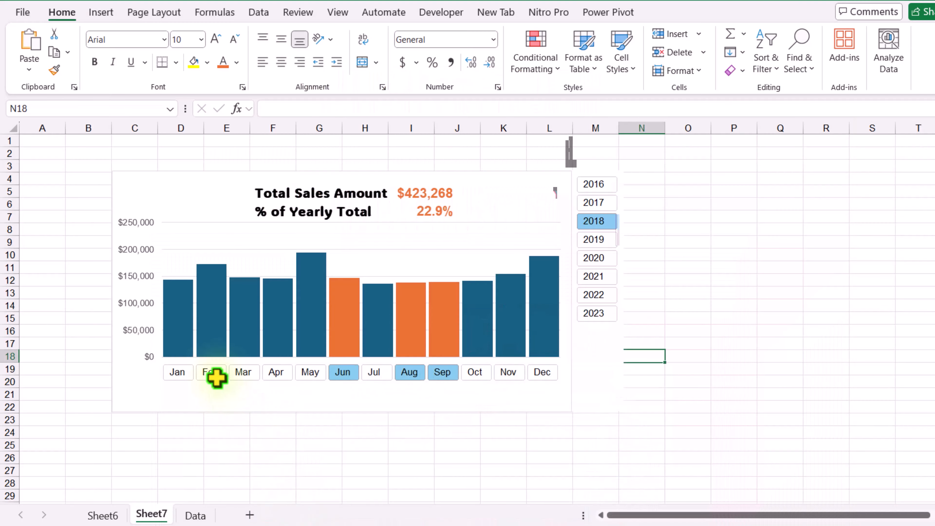
- Remove the outline from the chart area
{"action": "left_click", "coordinate": [194, 193]}
{"action": "left_click", "coordinate": [735, 12]}
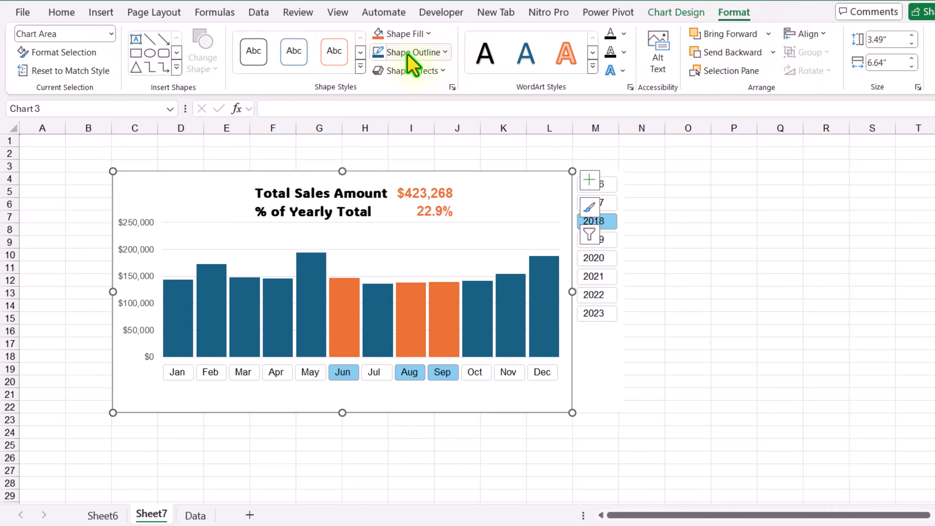
{"action": "left_click", "coordinate": [412, 52]}
{"action": "left_click", "coordinate": [423, 265]}
{"action": "left_click", "coordinate": [639, 369]}
- Draw a rounded rectangle about 3.5 by 7.7 inches over the chart and slicers
{"action": "left_click", "coordinate": [101, 13]}
{"action": "left_click", "coordinate": [182, 48]}
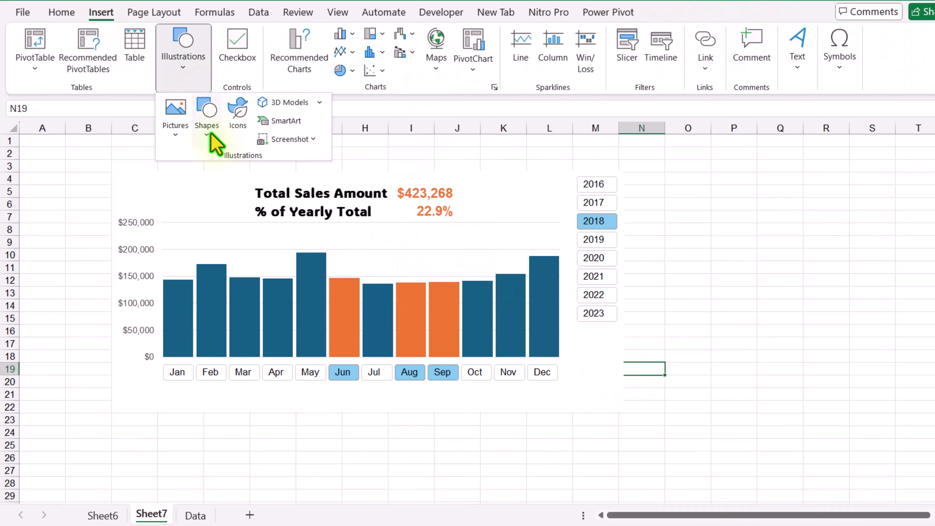
{"action": "left_click", "coordinate": [207, 118]}
{"action": "left_click", "coordinate": [91, 192]}
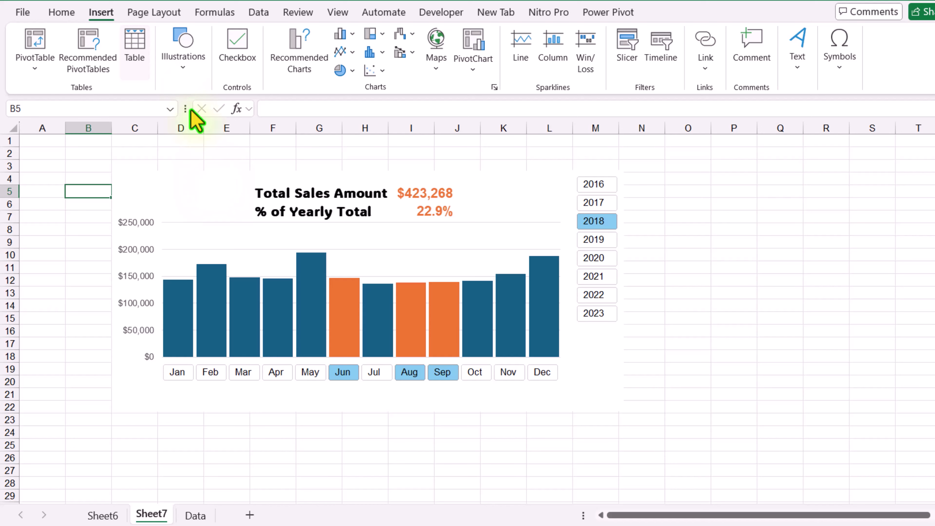
{"action": "left_click", "coordinate": [182, 48]}
{"action": "left_click", "coordinate": [207, 117]}
{"action": "left_click", "coordinate": [263, 176]}
{"action": "left_click_drag", "start_coordinate": [105, 152], "coordinate": [638, 394]}
- Give the rounded rectangle no fill and a 3 pt outline
{"action": "left_click", "coordinate": [368, 34]}
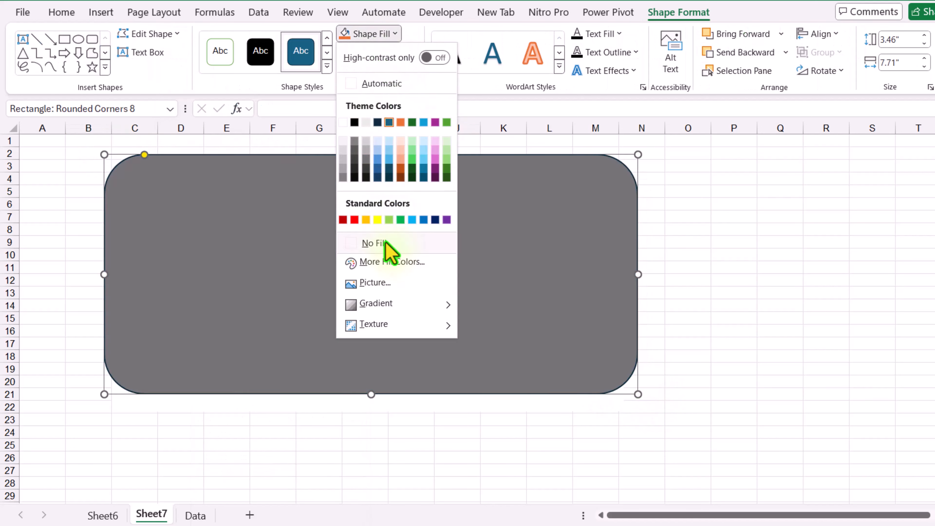
{"action": "left_click", "coordinate": [388, 247]}
{"action": "left_click", "coordinate": [381, 53]}
{"action": "mouse_move", "coordinate": [402, 301]}
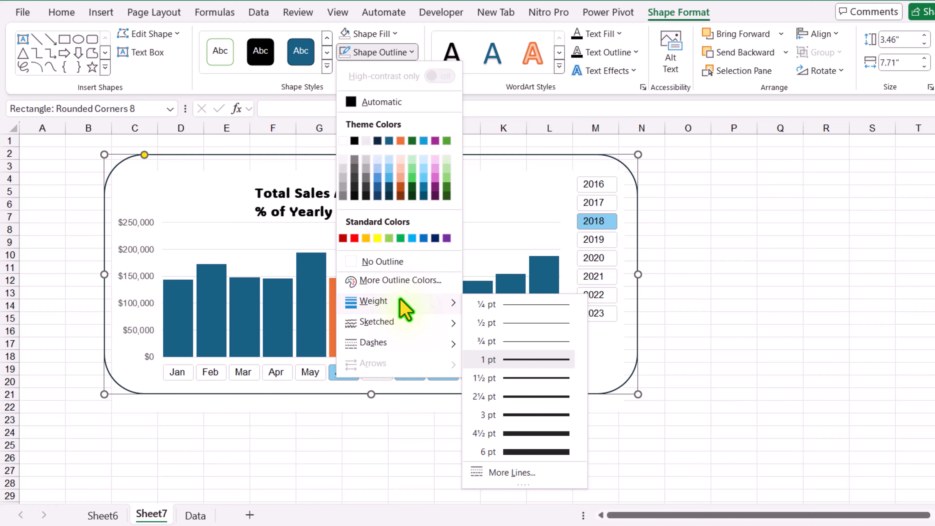
{"action": "left_click", "coordinate": [539, 416]}
- Hide the gridlines on Sheet7
{"action": "left_click", "coordinate": [673, 232]}
{"action": "left_click", "coordinate": [337, 13]}
{"action": "left_click", "coordinate": [425, 52]}
- Tighten the right, left and bottom edges of the rounded rectangle so it frames the chart and slicers closely
{"action": "left_click", "coordinate": [639, 266]}
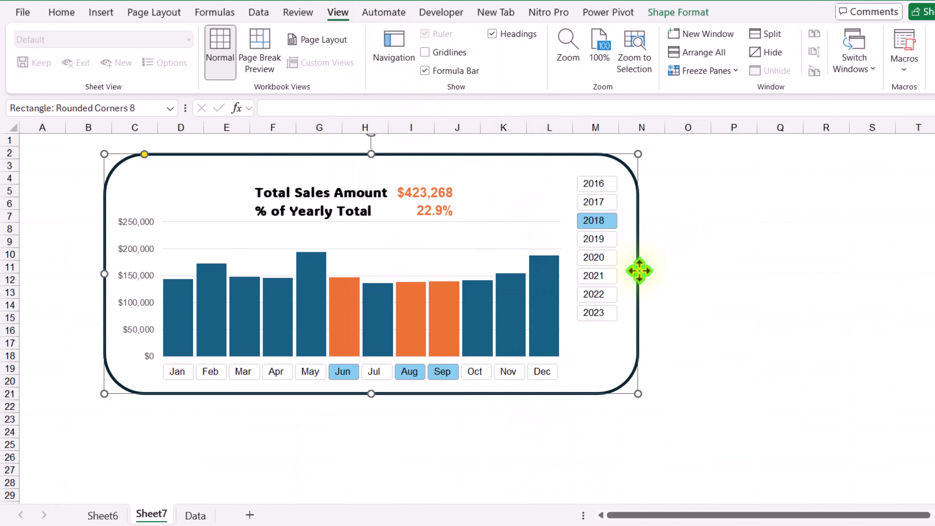
{"action": "left_click_drag", "start_coordinate": [638, 275], "coordinate": [625, 275]}
{"action": "left_click_drag", "start_coordinate": [102, 273], "coordinate": [109, 273]}
{"action": "left_click_drag", "start_coordinate": [363, 392], "coordinate": [363, 386]}
{"action": "left_click", "coordinate": [623, 420]}
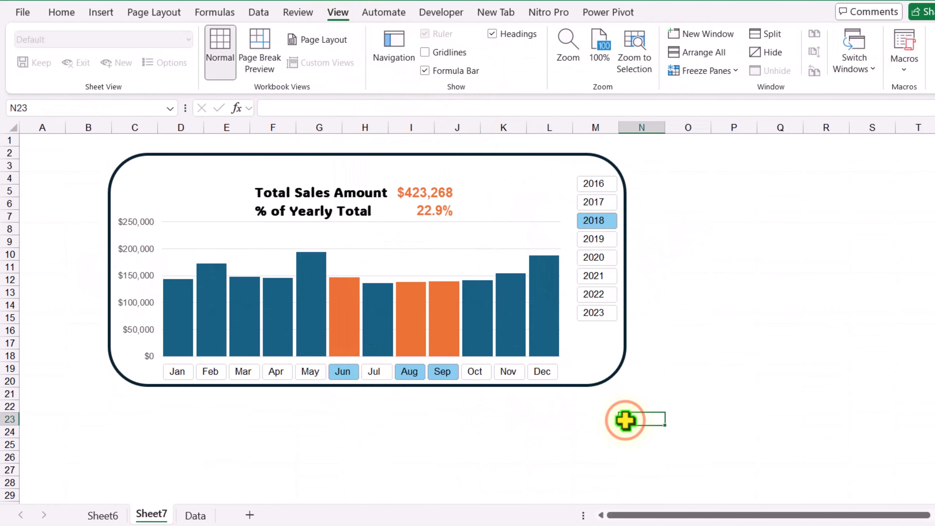
- Test the month slicer by selecting Oct, Dec and Jun in turn
{"action": "left_click", "coordinate": [486, 375]}
{"action": "left_click", "coordinate": [535, 370]}
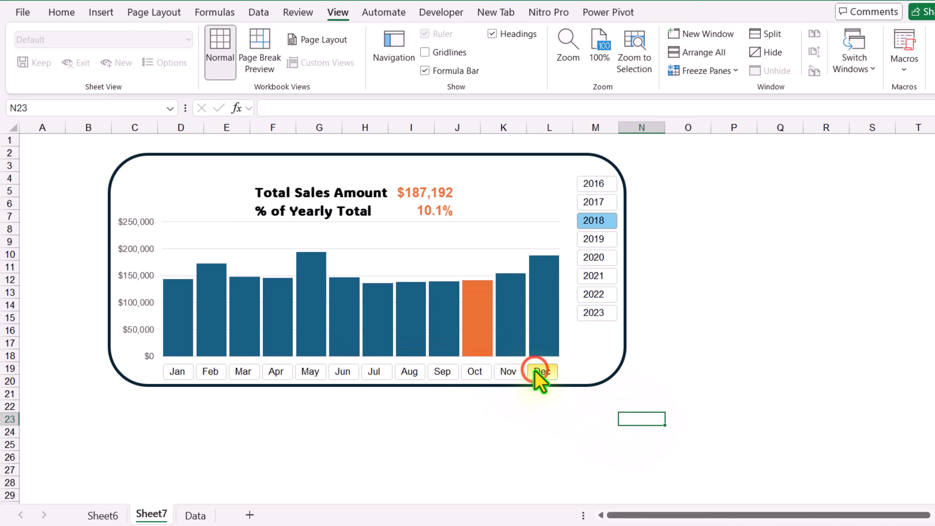
{"action": "left_click", "coordinate": [339, 378]}
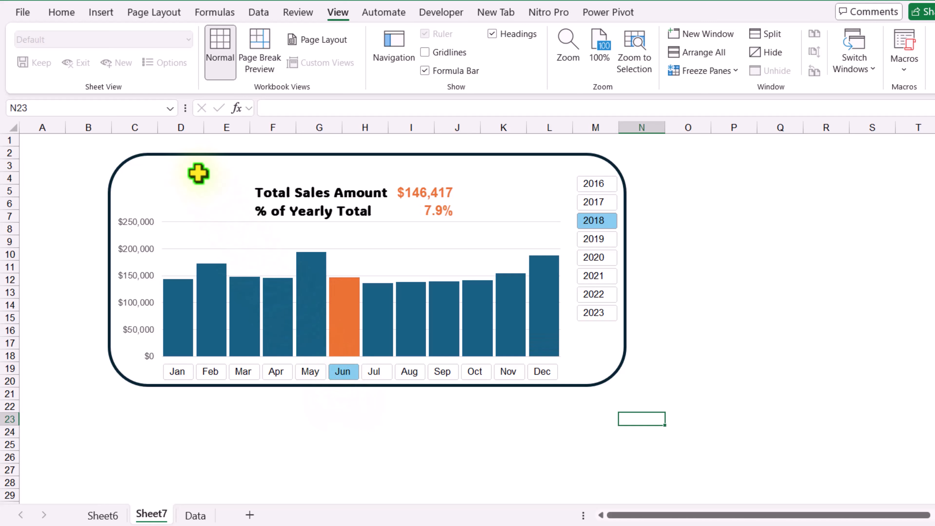
- Group the rectangle, chart, linked picture and both slicers, and move the group slightly down and to the right
{"action": "left_click", "coordinate": [187, 154]}
{"action": "key", "text": "ctrl+a"}
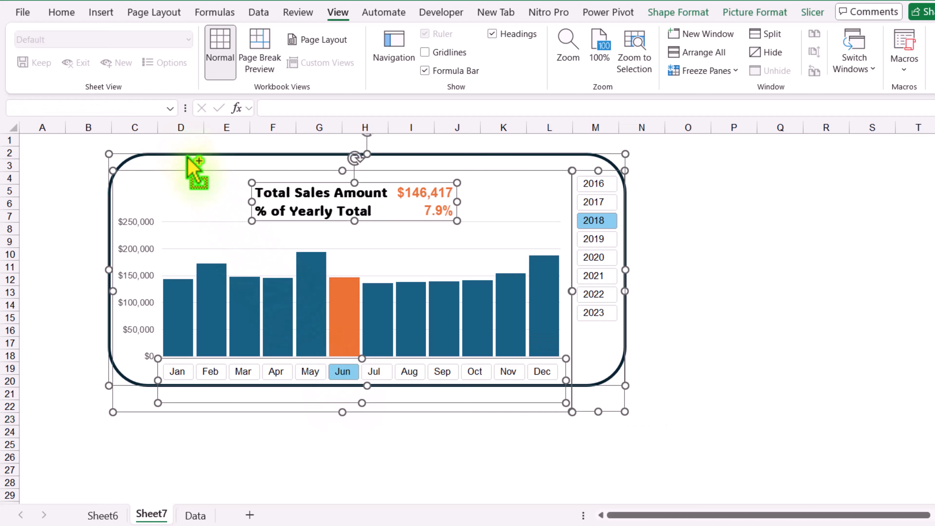
{"action": "left_click", "coordinate": [773, 13]}
{"action": "left_click", "coordinate": [792, 52]}
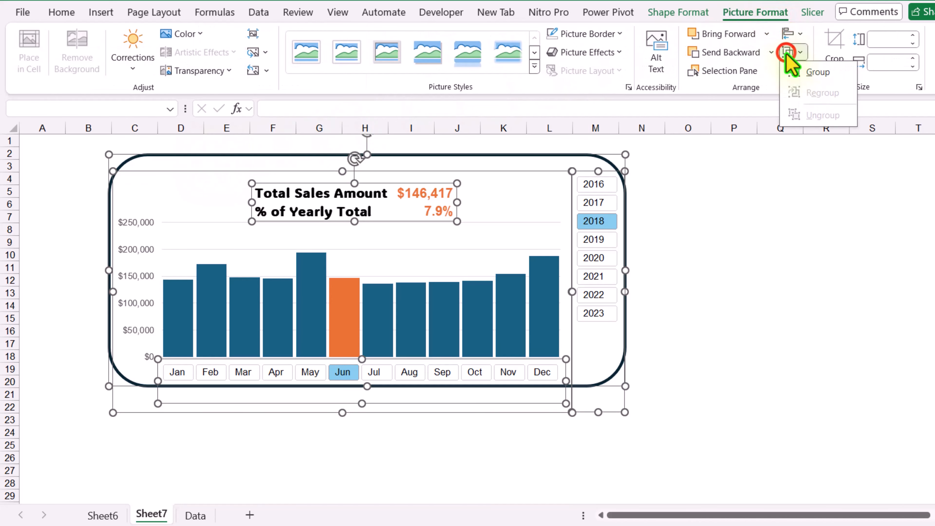
{"action": "left_click", "coordinate": [814, 72]}
{"action": "left_click", "coordinate": [523, 154]}
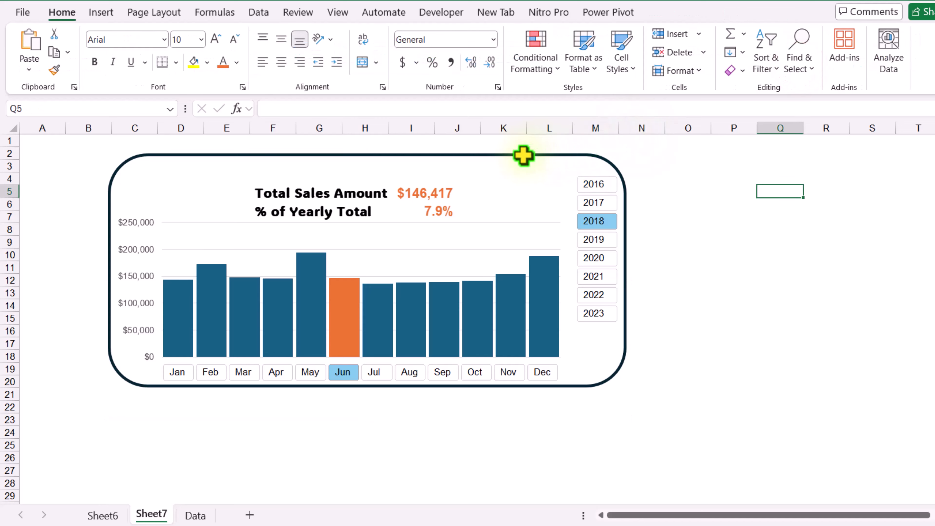
{"action": "left_click_drag", "start_coordinate": [508, 213], "coordinate": [538, 199]}
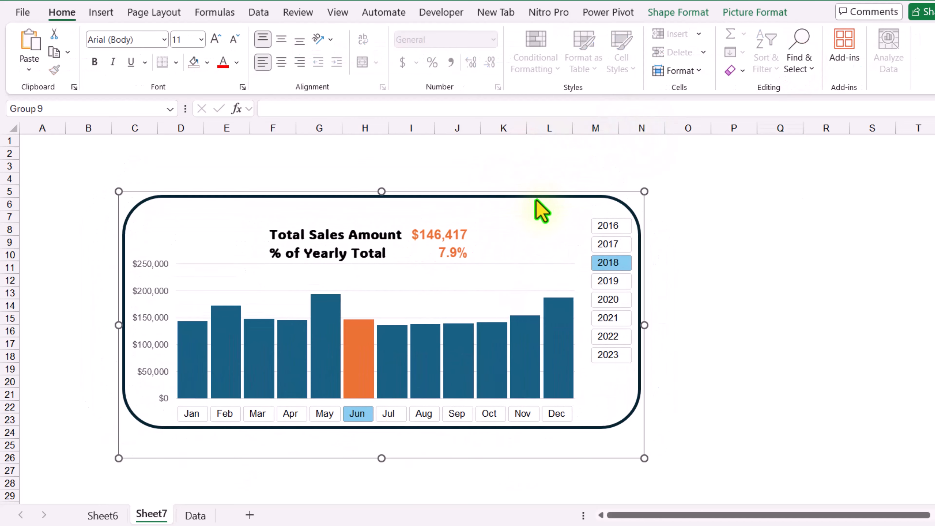
- Select Jul through Oct in the month slicer and switch the year slicer through 2019, 2020 and 2022
{"action": "left_click", "coordinate": [388, 414]}
{"action": "left_click_drag", "start_coordinate": [389, 413], "coordinate": [495, 423]}
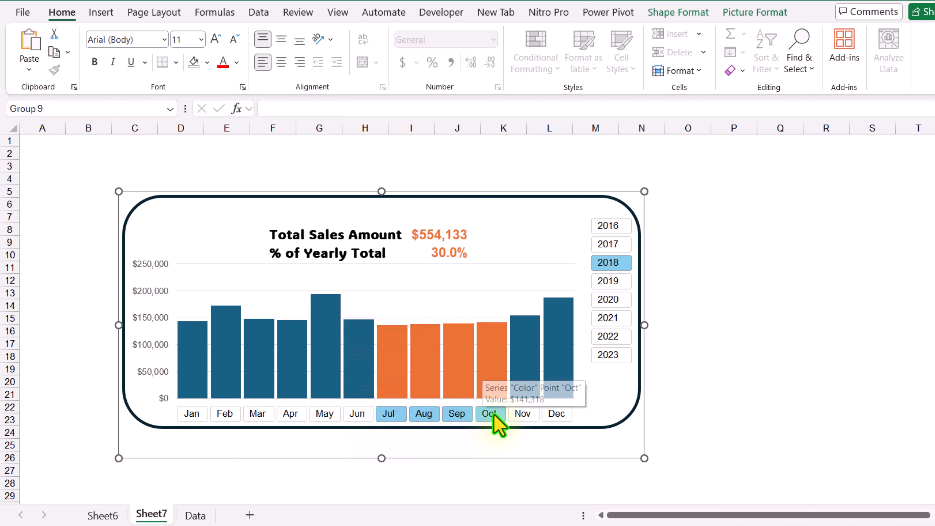
{"action": "left_click", "coordinate": [609, 281]}
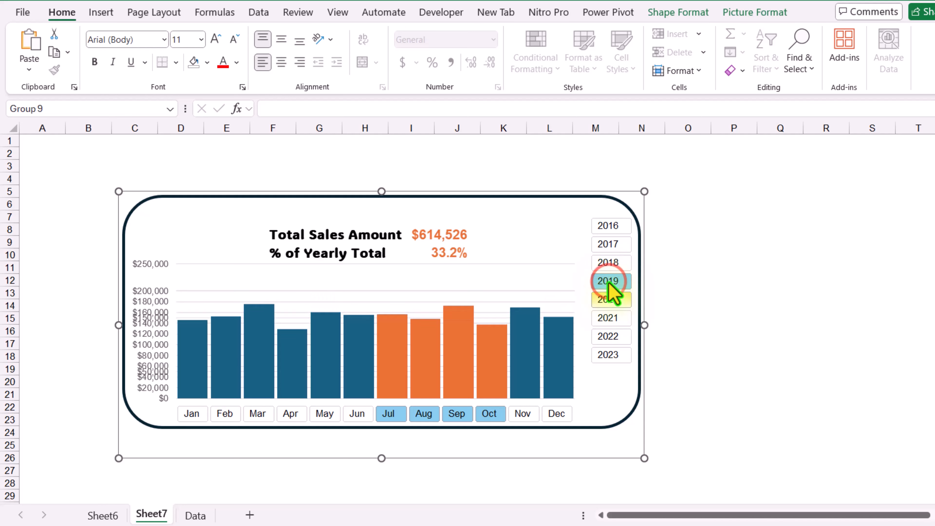
{"action": "left_click", "coordinate": [610, 298]}
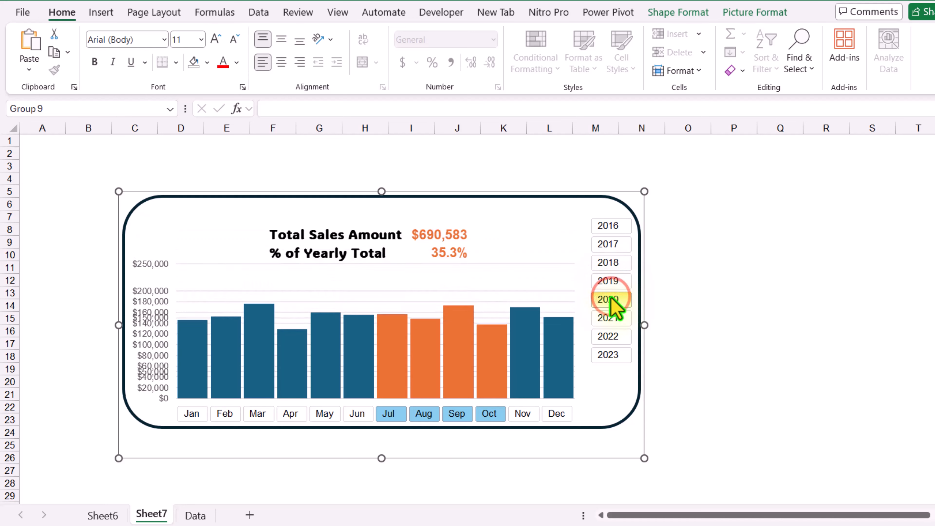
{"action": "left_click", "coordinate": [615, 335]}
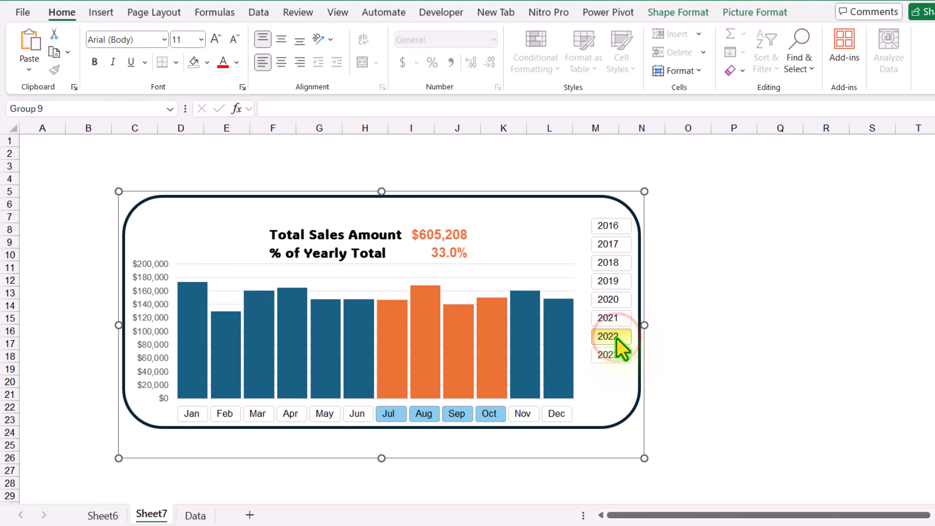
{"action": "left_click", "coordinate": [720, 308]}
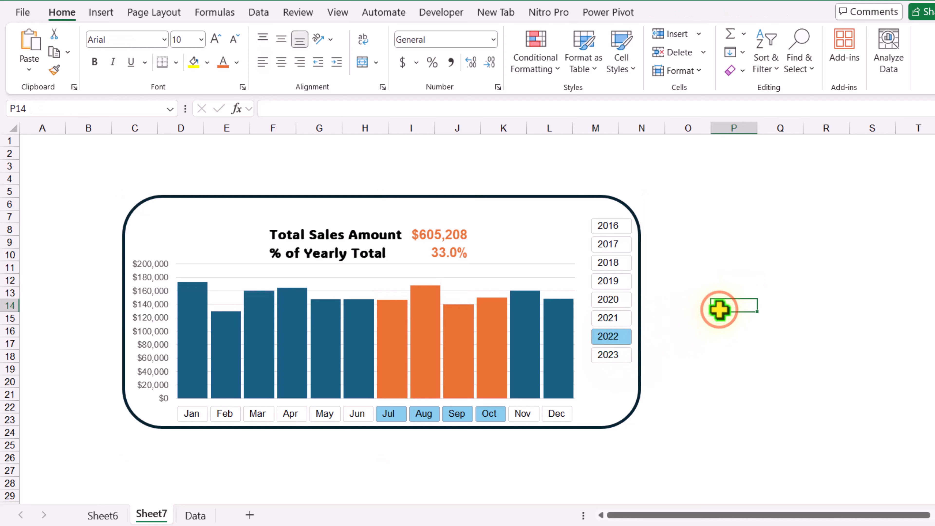